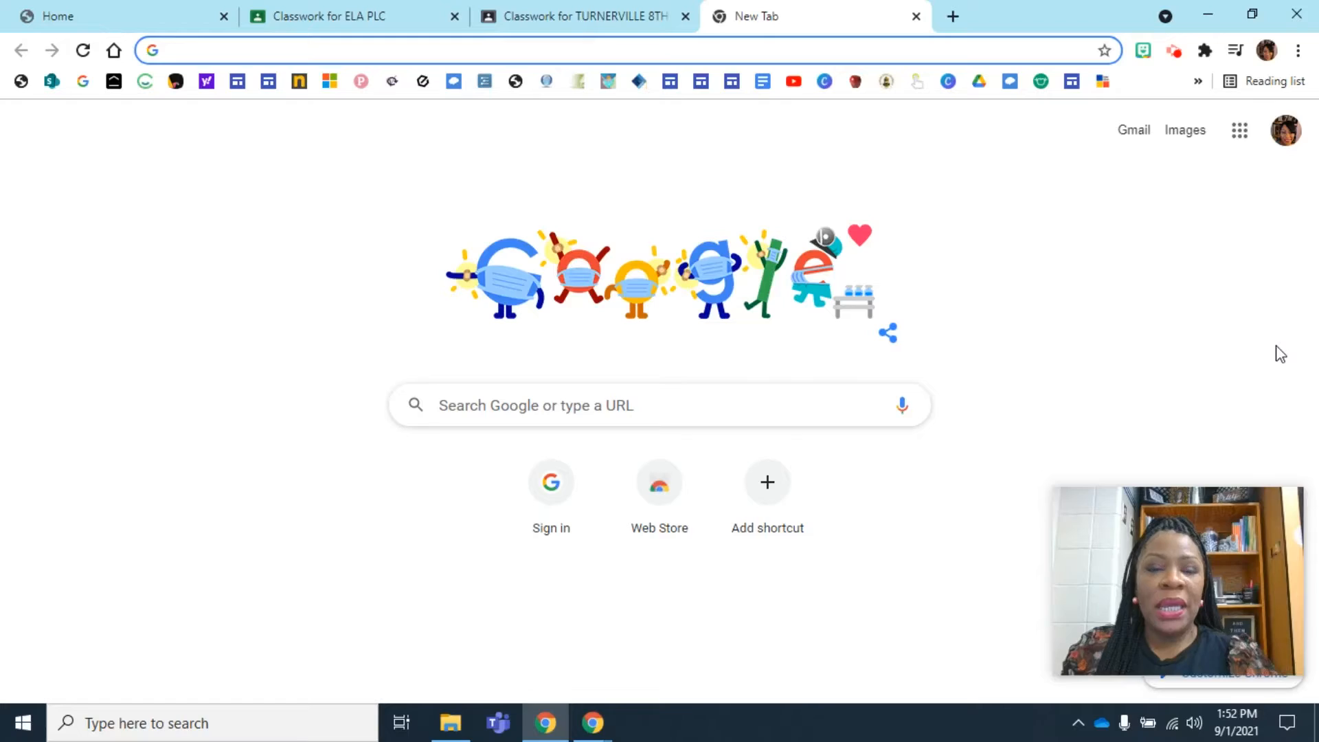
# Open the ELA PLC classwork and review the details of the "FOR THE BIRDS - PLOT DIAGRAM" assignment under 8TH GRADE PLC.
pyautogui.click(273, 16)
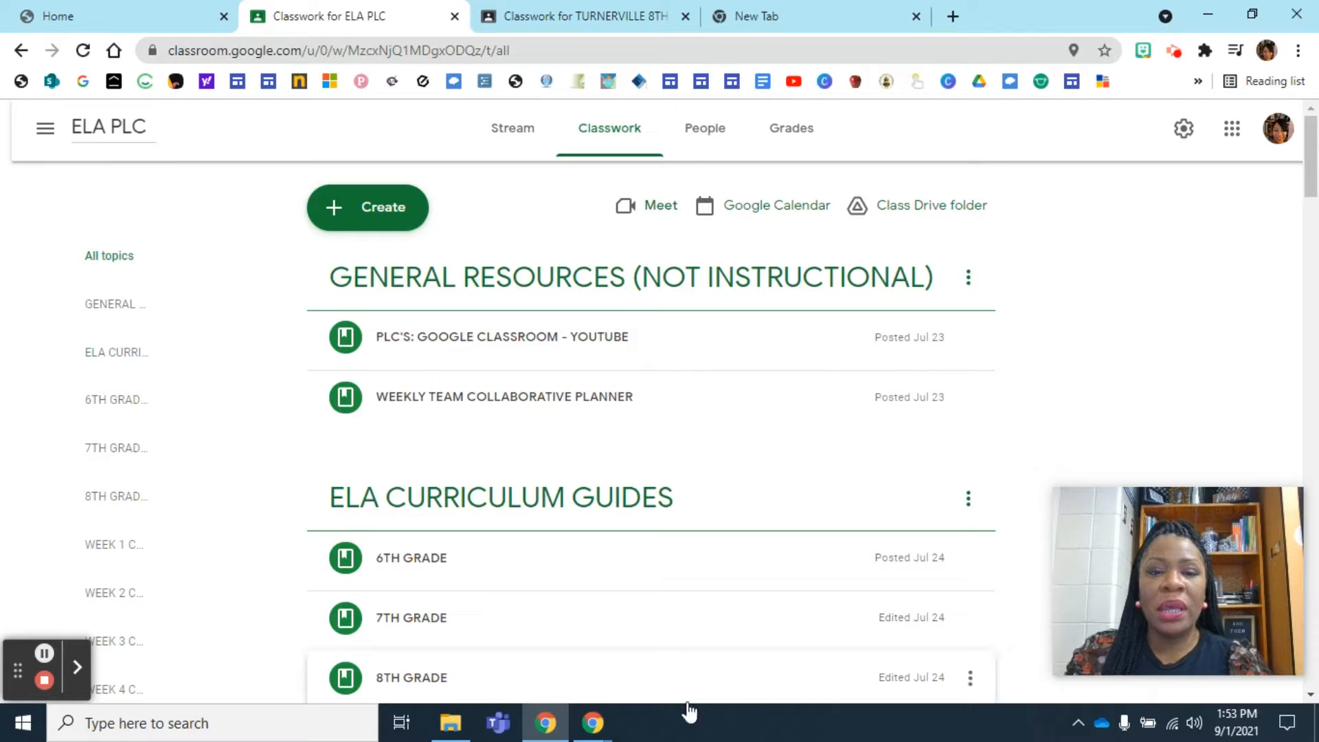
pyautogui.scroll(-3, 639, 559)
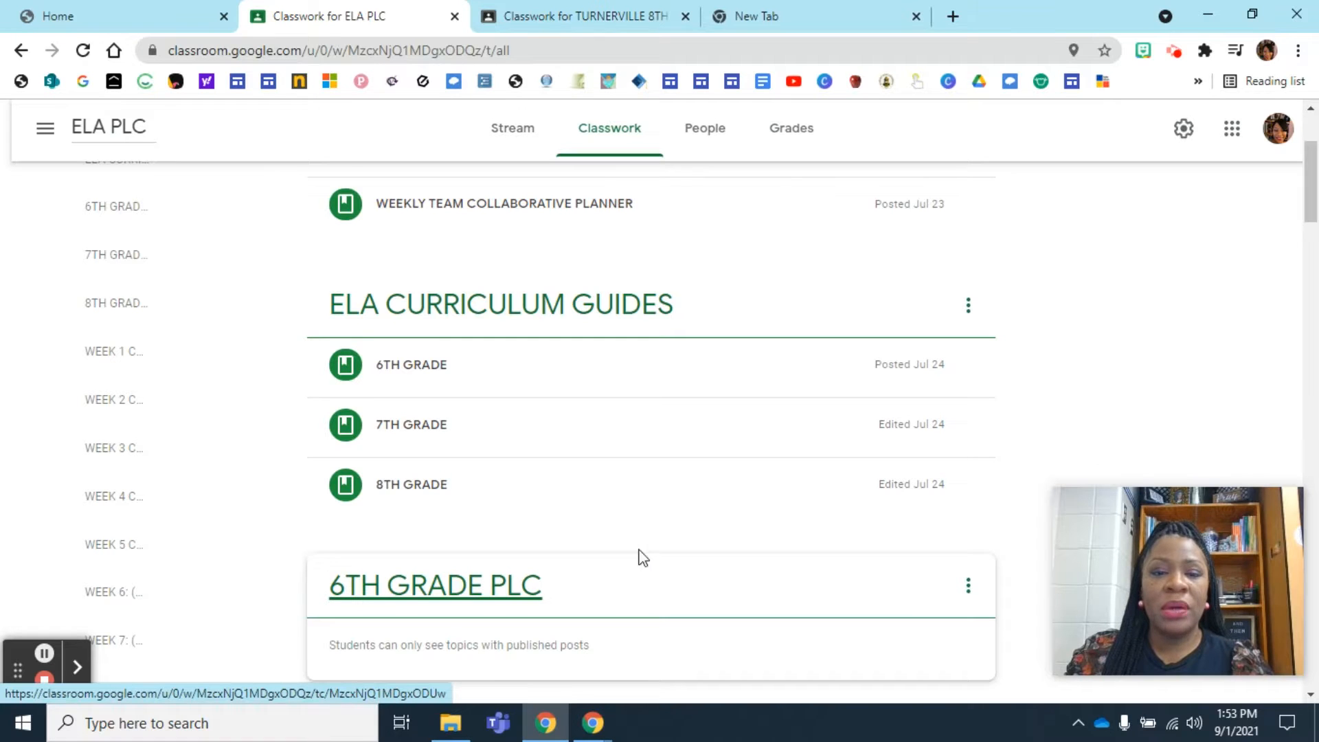
pyautogui.scroll(-4, 623, 485)
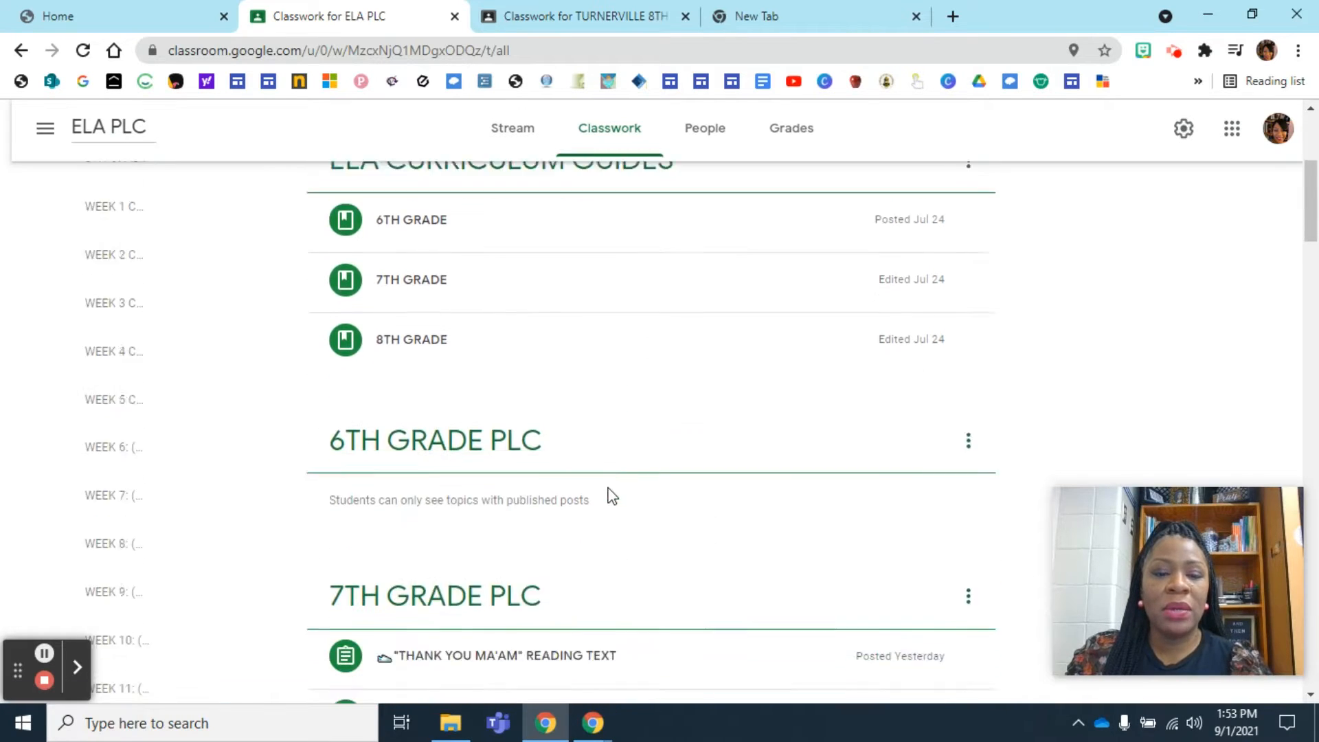
pyautogui.scroll(-5, 609, 520)
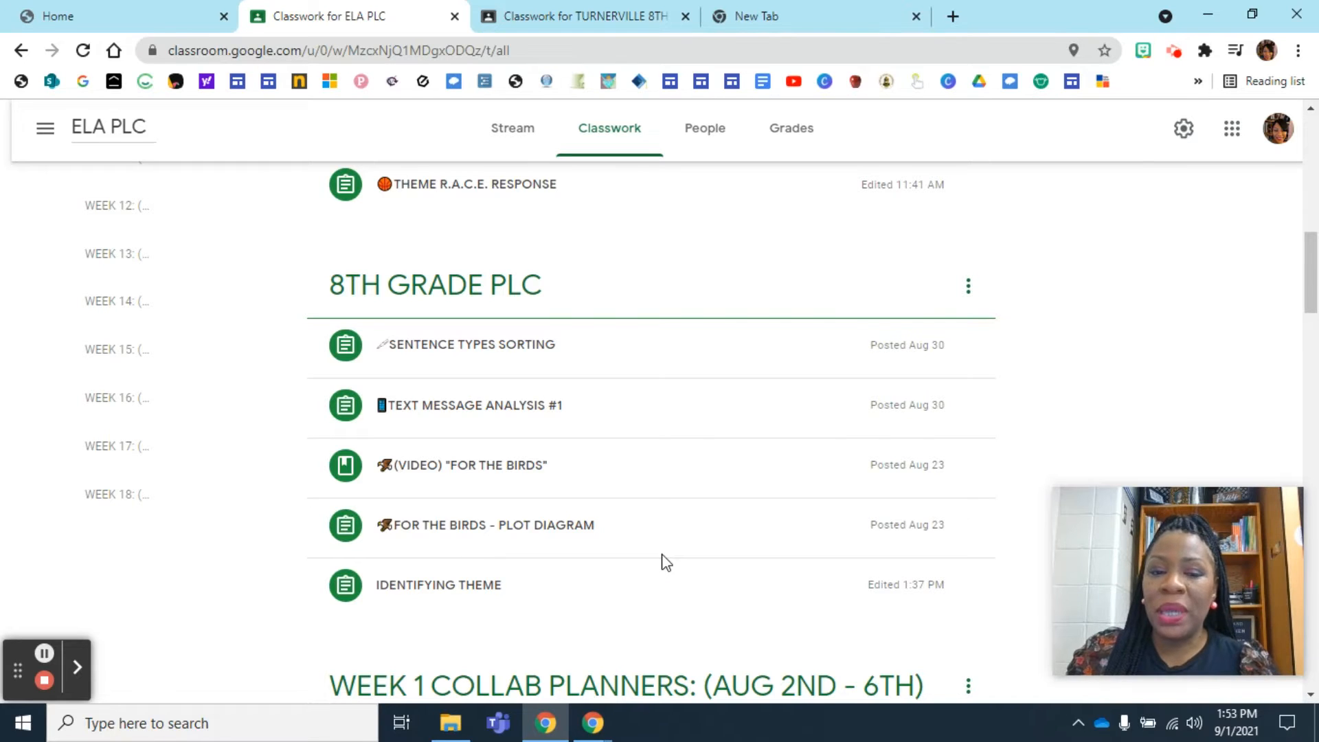
pyautogui.click(662, 544)
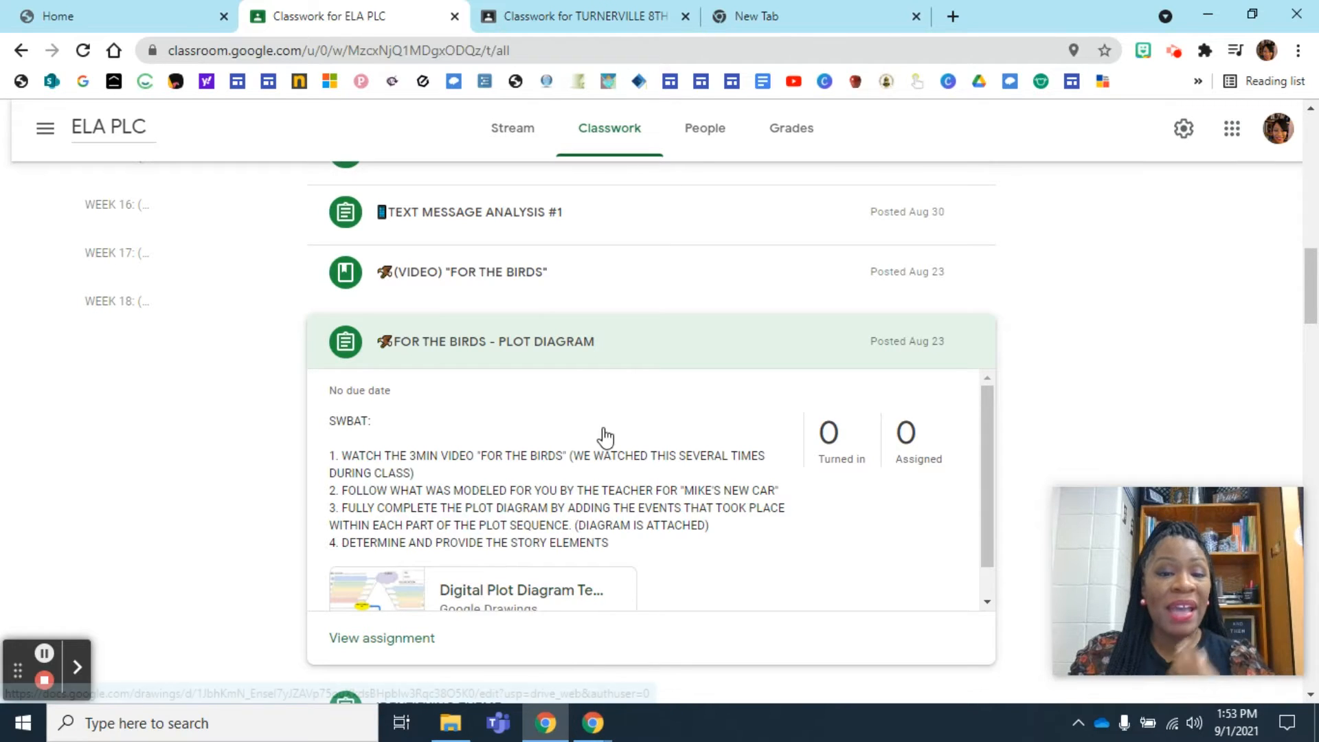
pyautogui.click(622, 364)
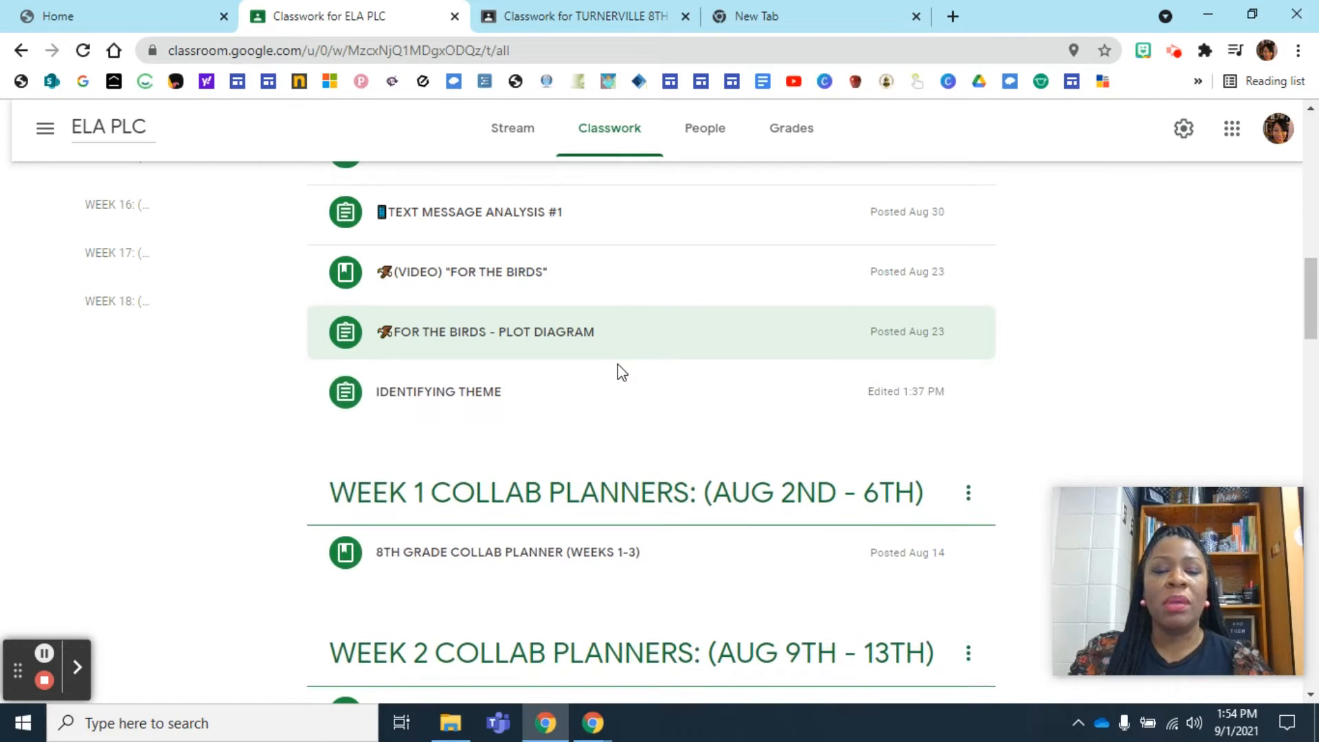
# Review the details of the "TEXT MESSAGE ANALYSIS #1" assignment under 8TH GRADE PLC.
pyautogui.scroll(1, 614, 378)
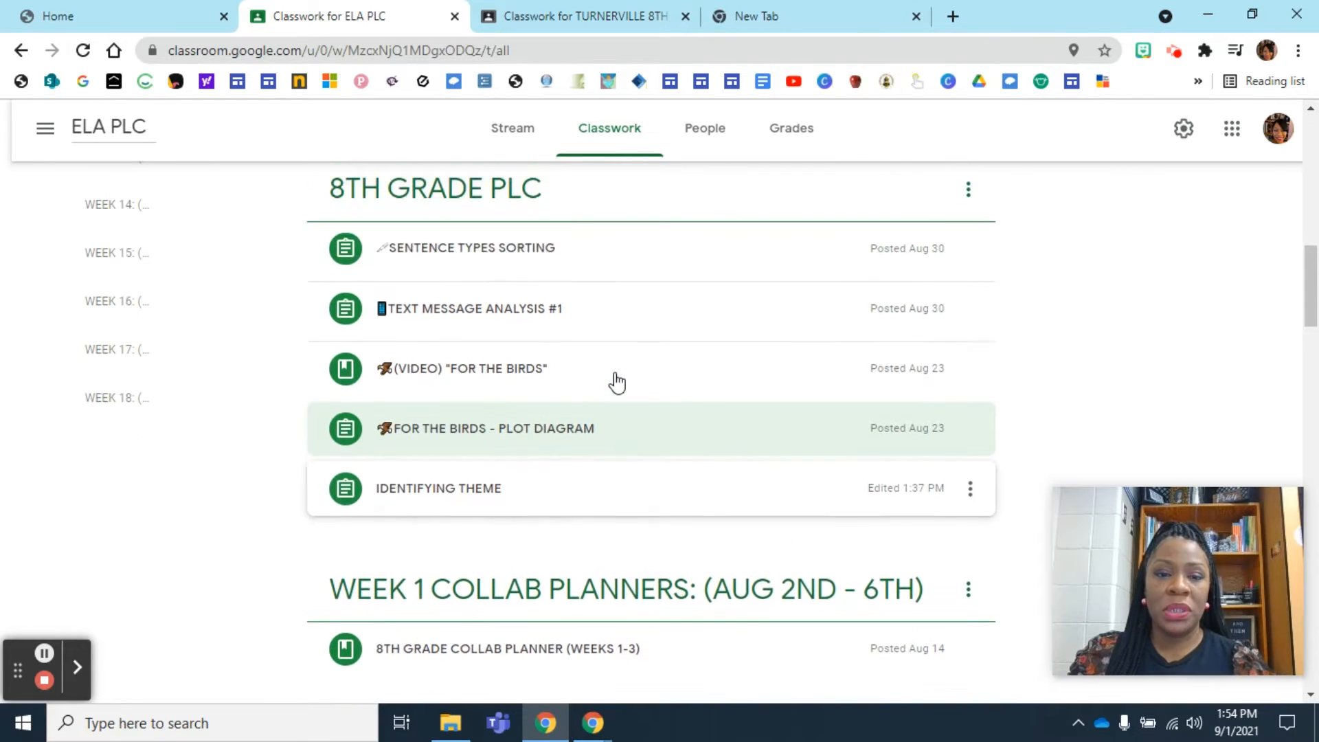
pyautogui.click(628, 323)
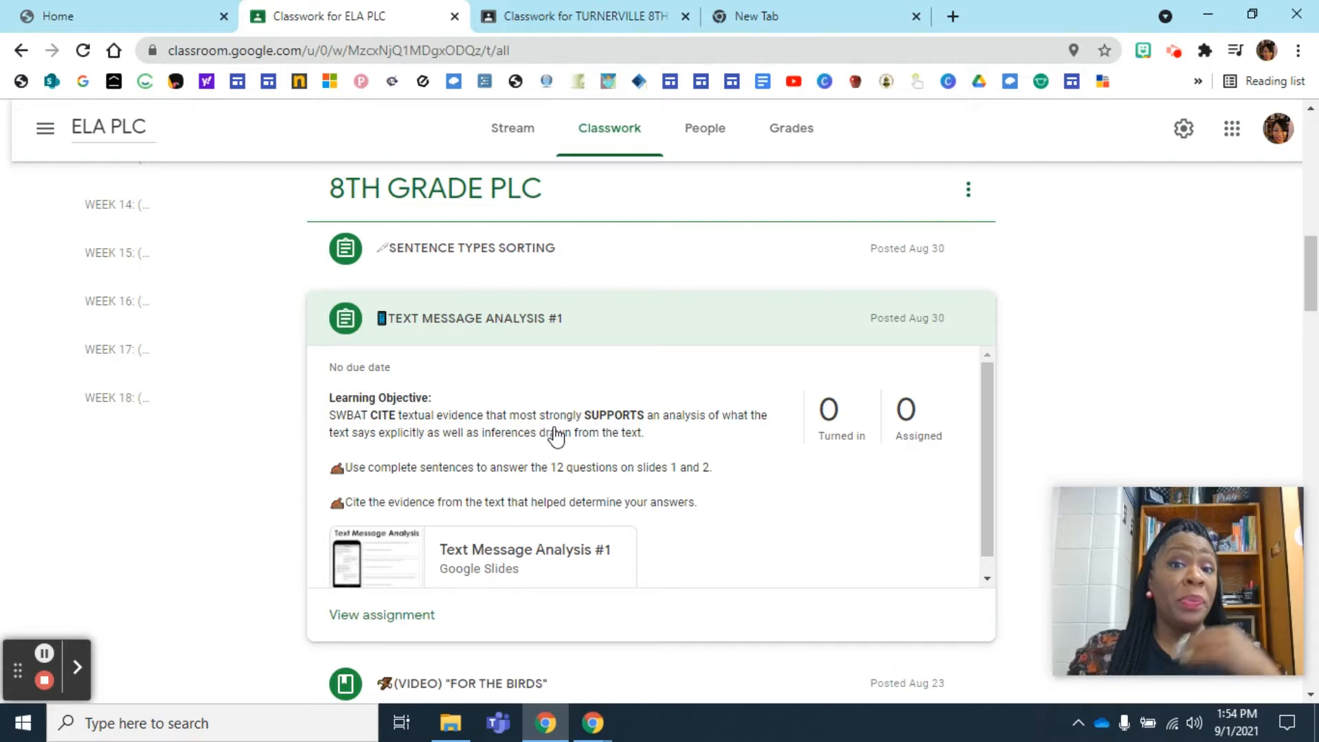
pyautogui.click(640, 336)
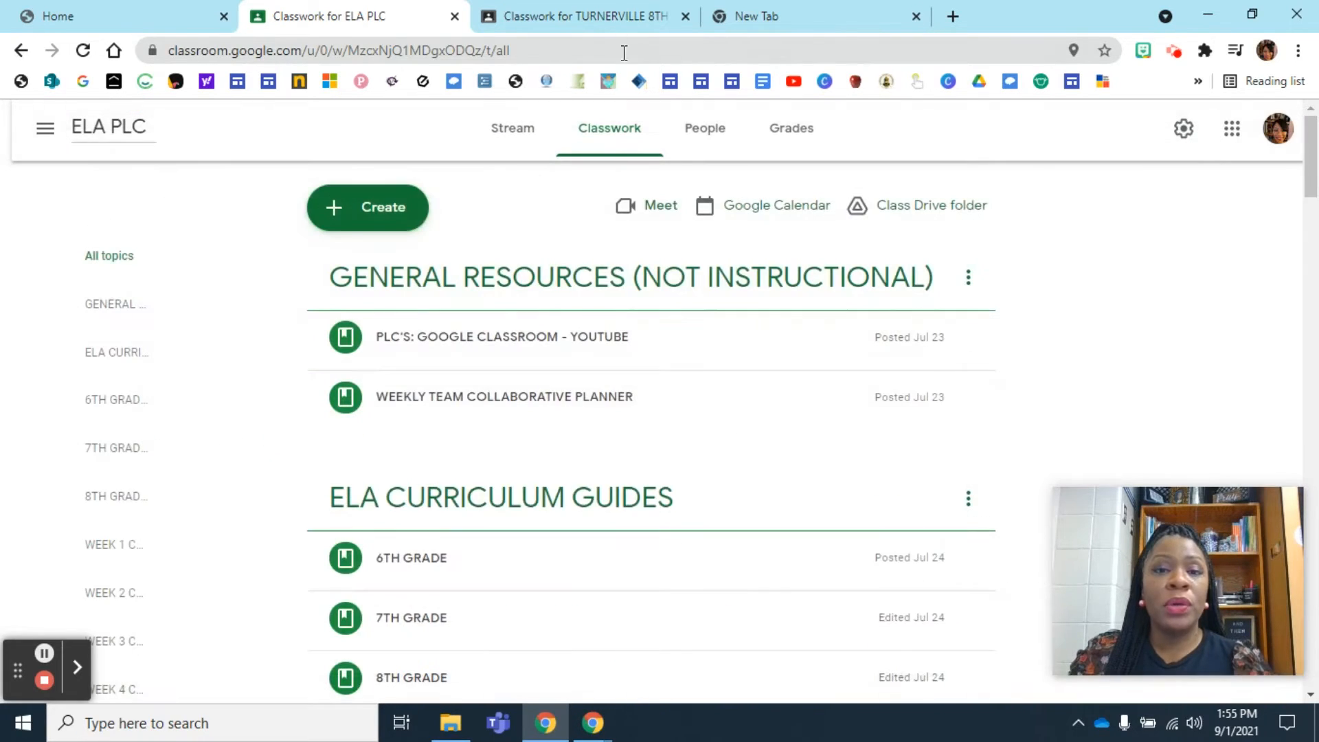
# In the TURNERVILLE 8TH PER class, start reusing a post and choose ELA PLC as the source class.
pyautogui.click(573, 16)
pyautogui.scroll(-1, 555, 325)
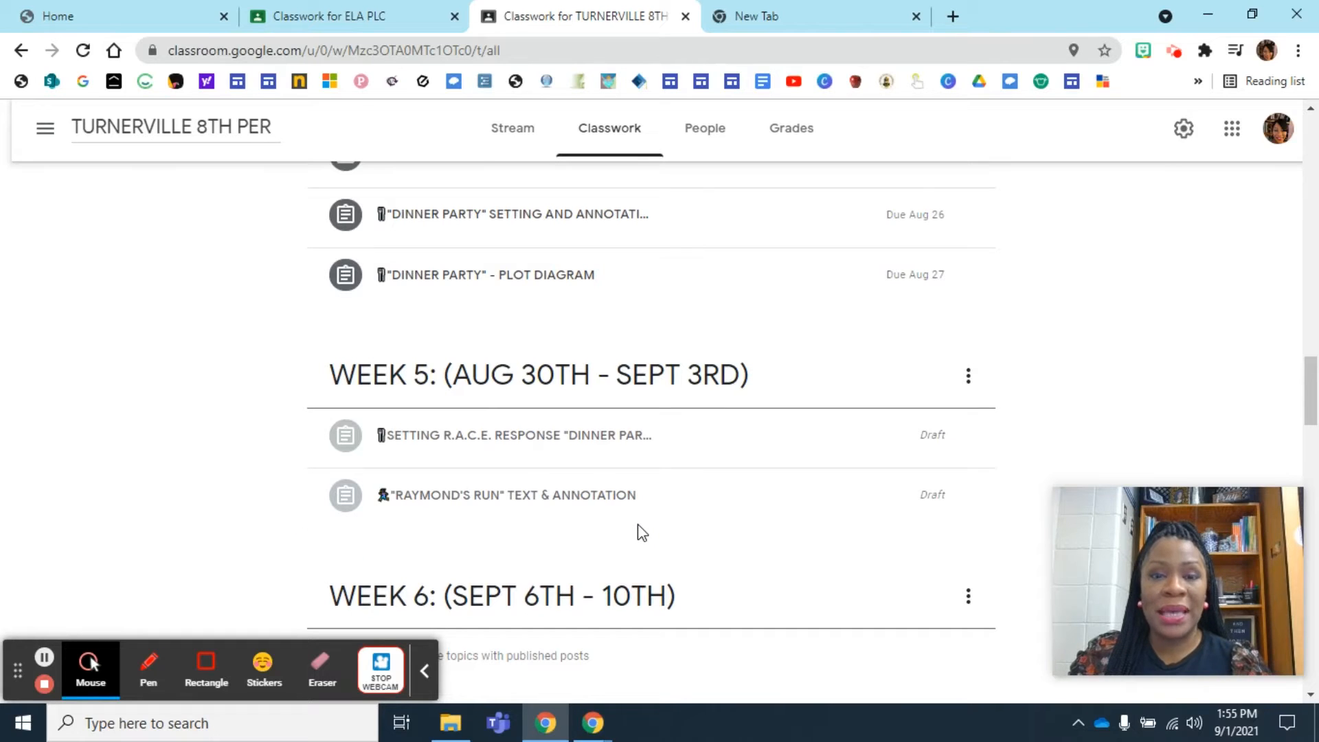
pyautogui.scroll(2, 638, 533)
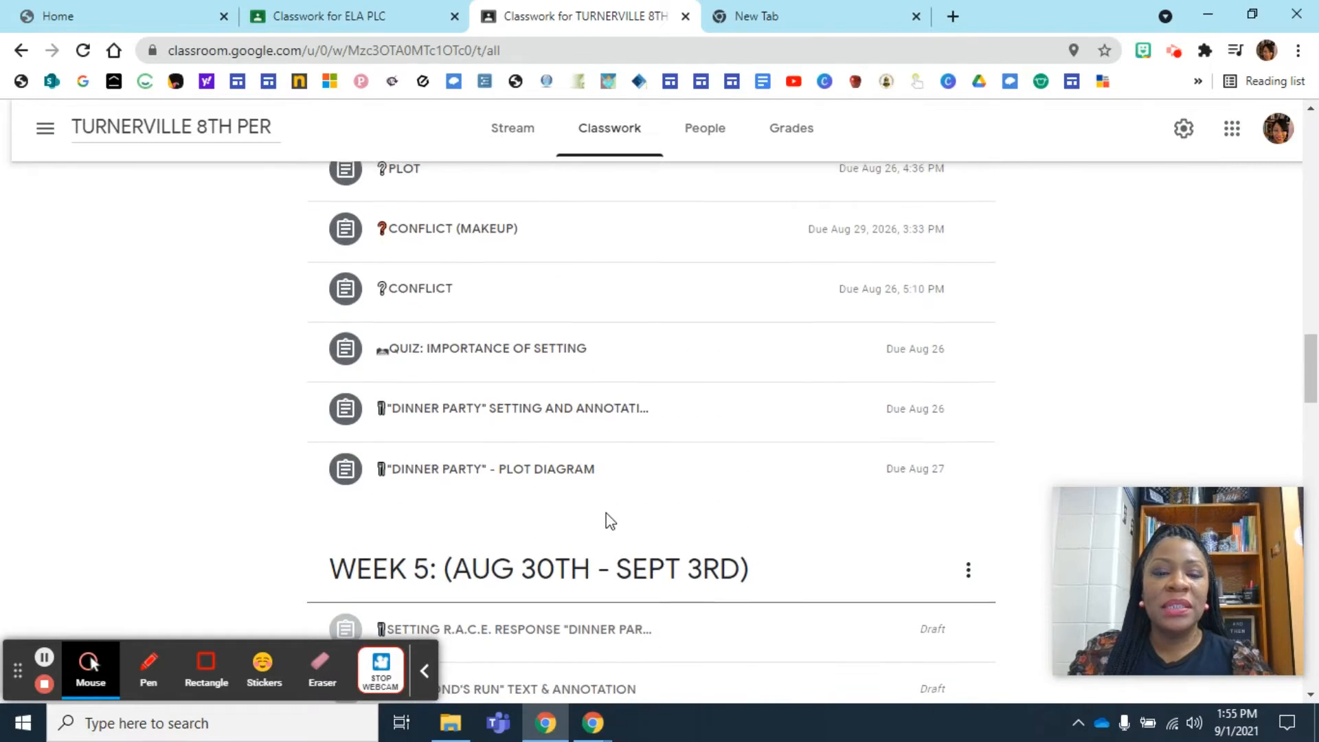
pyautogui.scroll(10, 603, 514)
pyautogui.scroll(15, 523, 376)
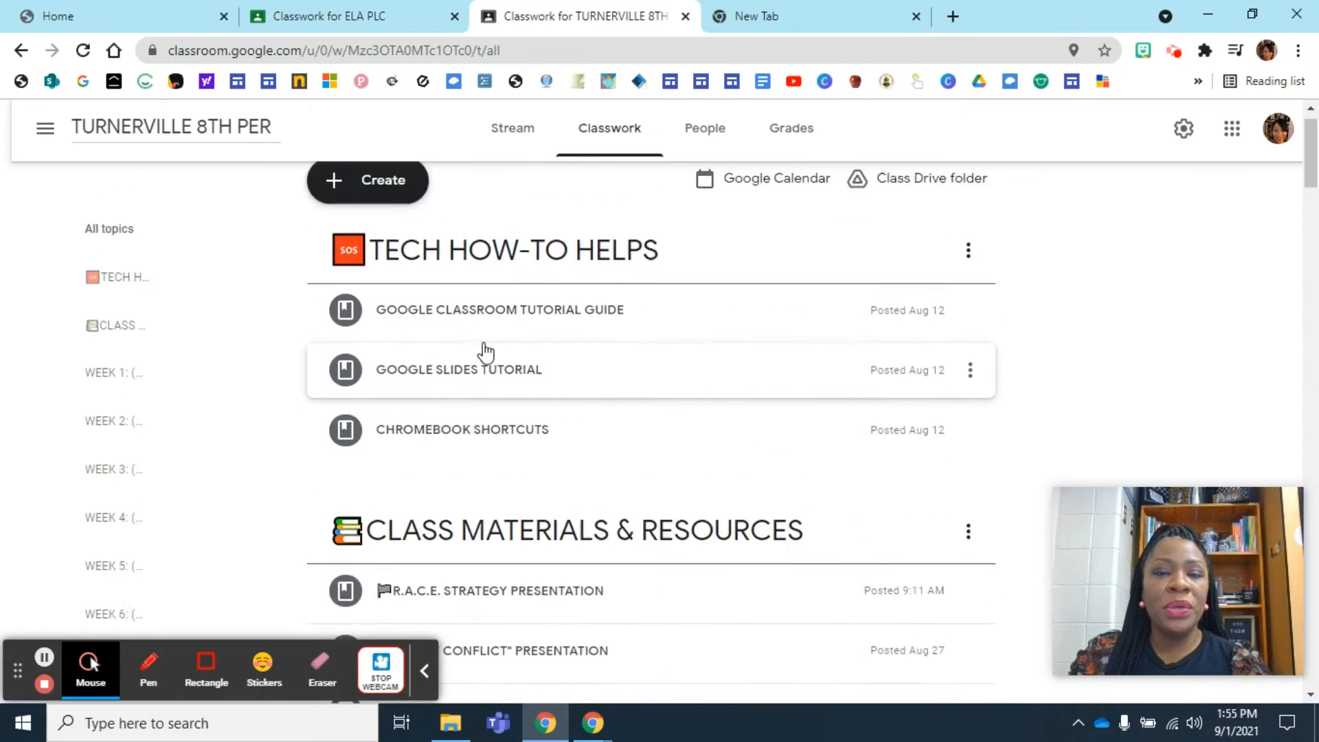
pyautogui.click(373, 212)
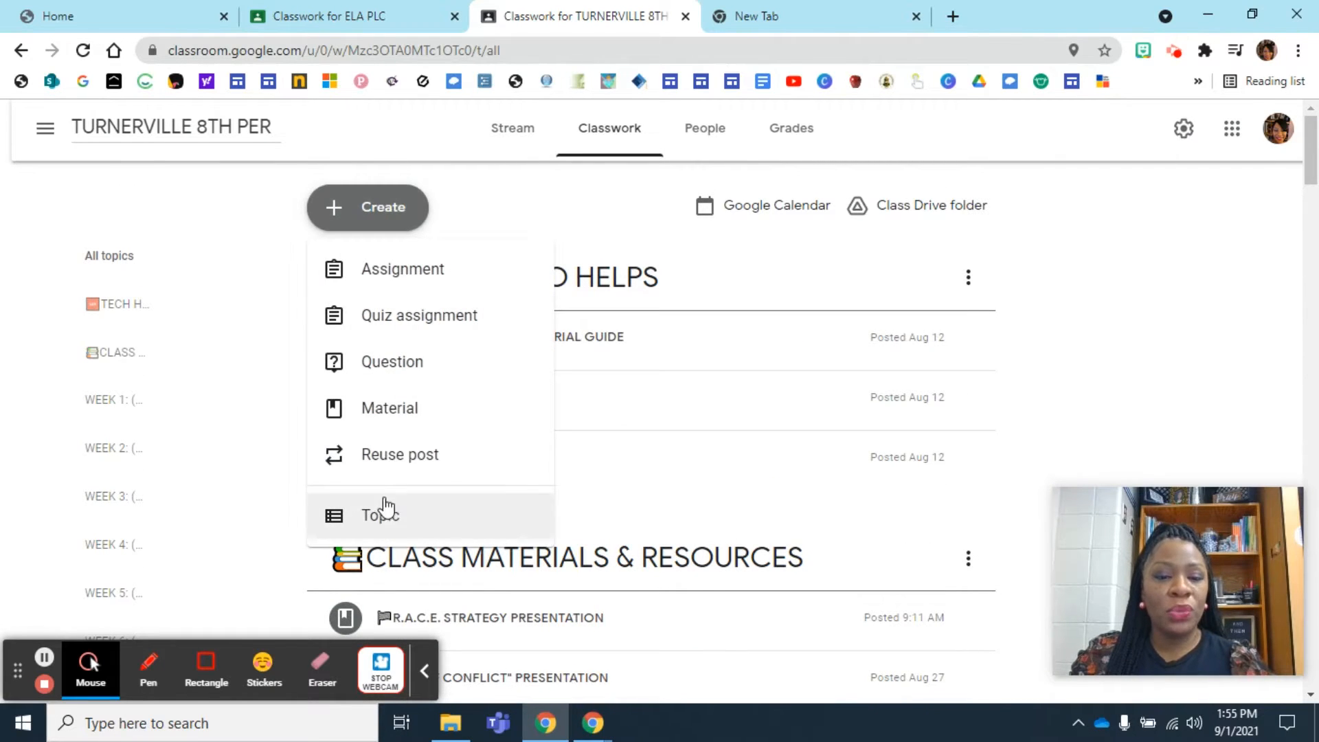
pyautogui.click(381, 461)
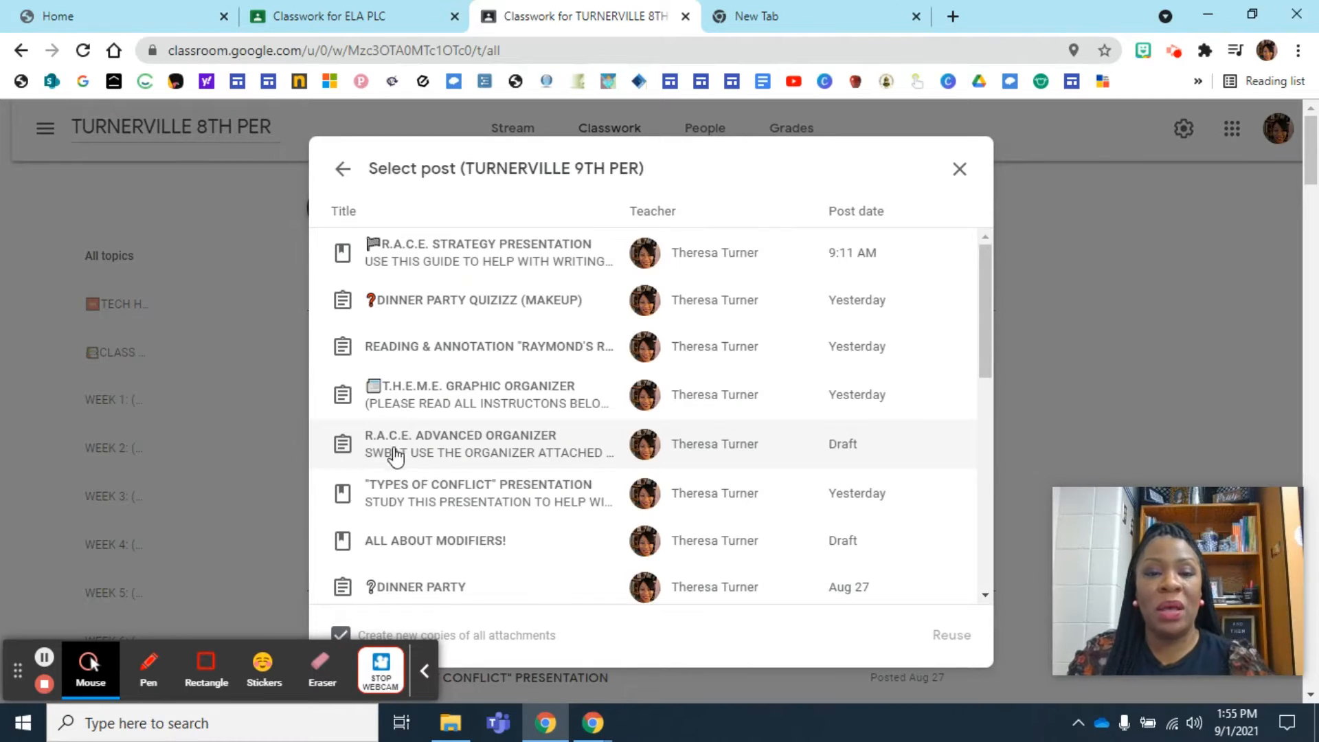
pyautogui.click(342, 173)
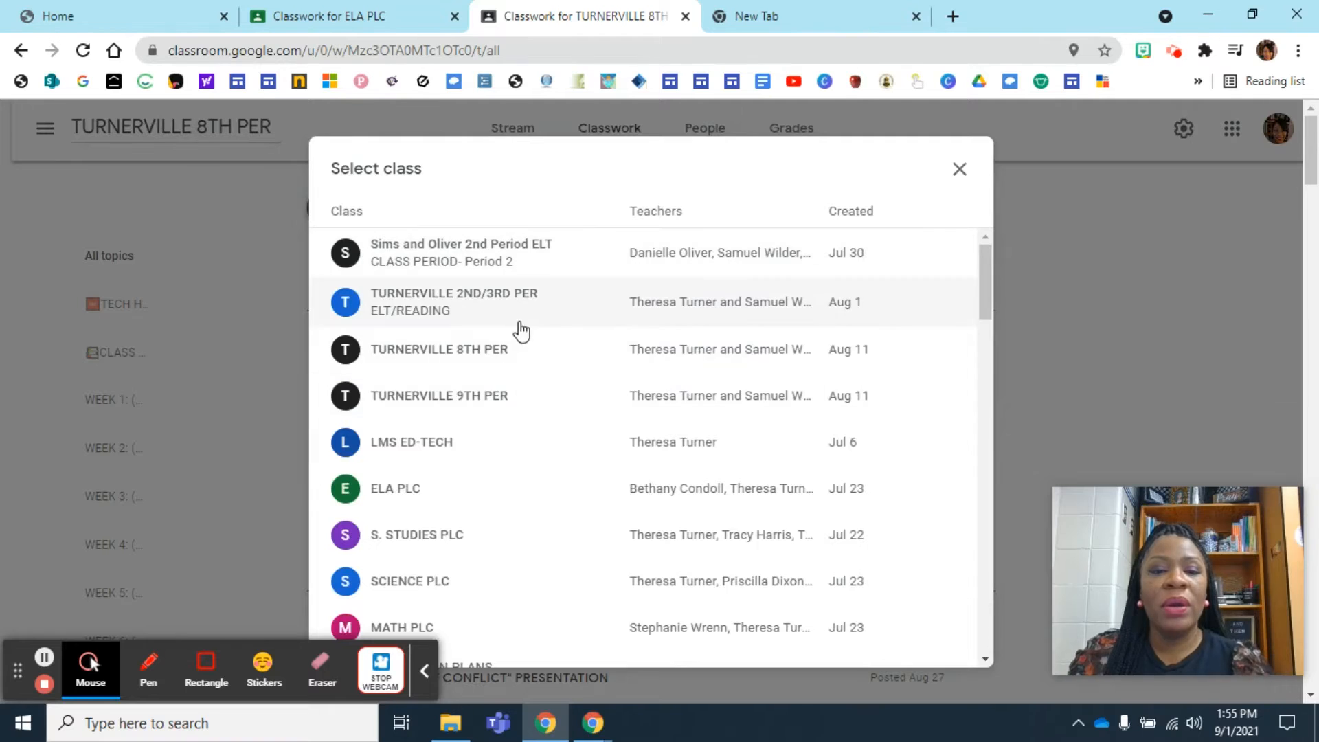
pyautogui.scroll(-2, 512, 357)
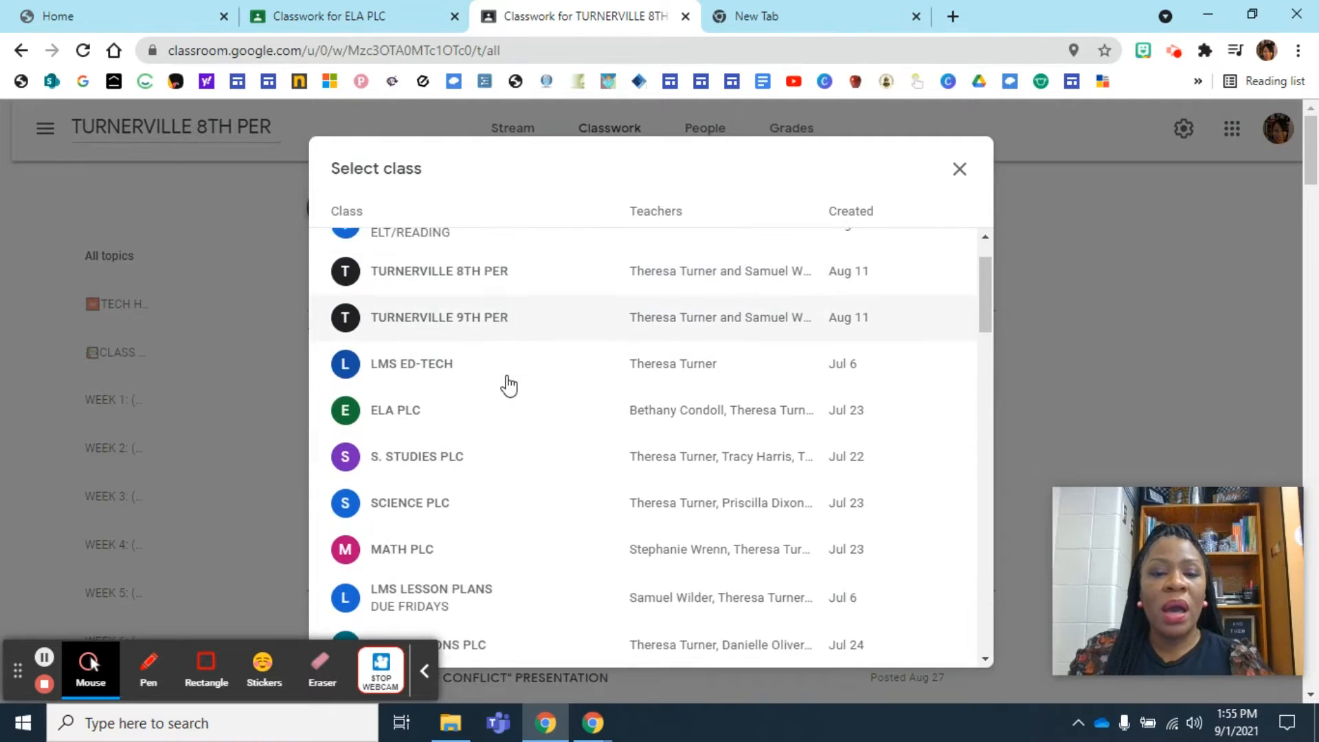
pyautogui.click(430, 403)
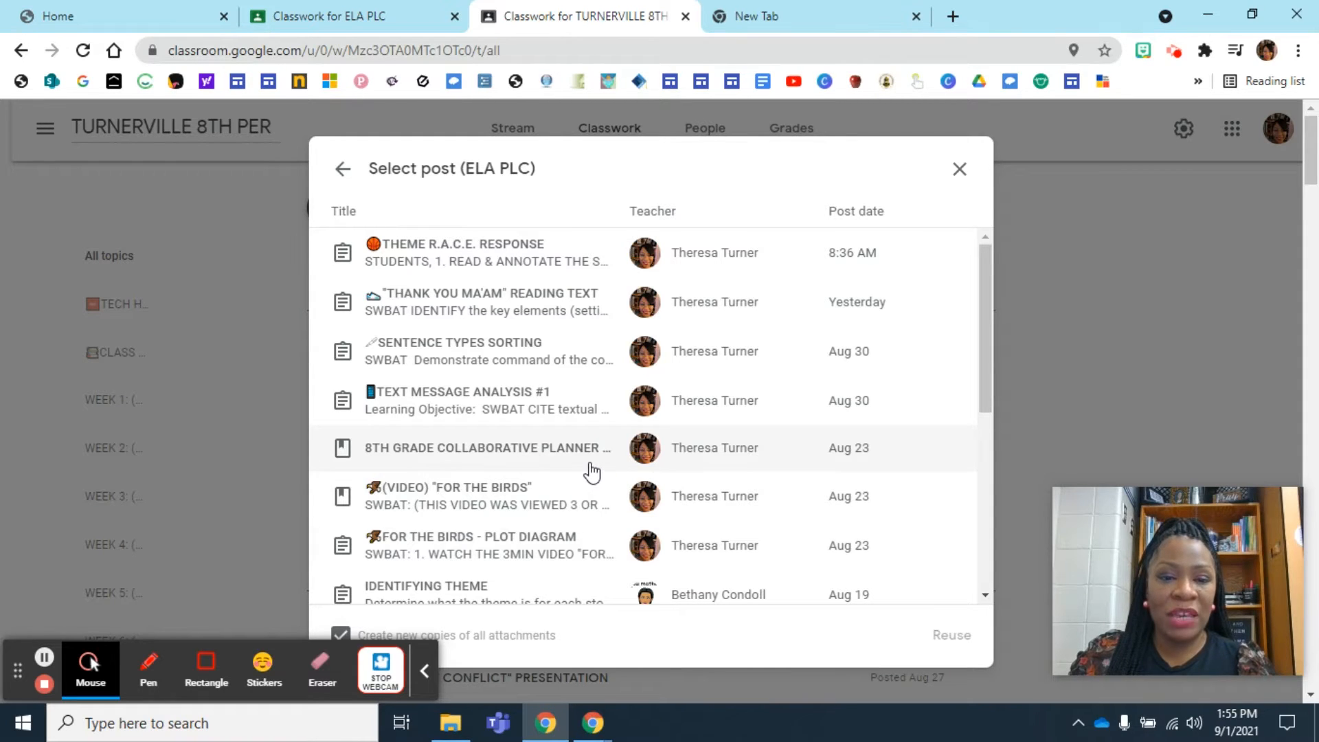
# Reuse the "THEME R.A.C.E. RESPONSE" post with new copies of all attachments.
pyautogui.click(461, 261)
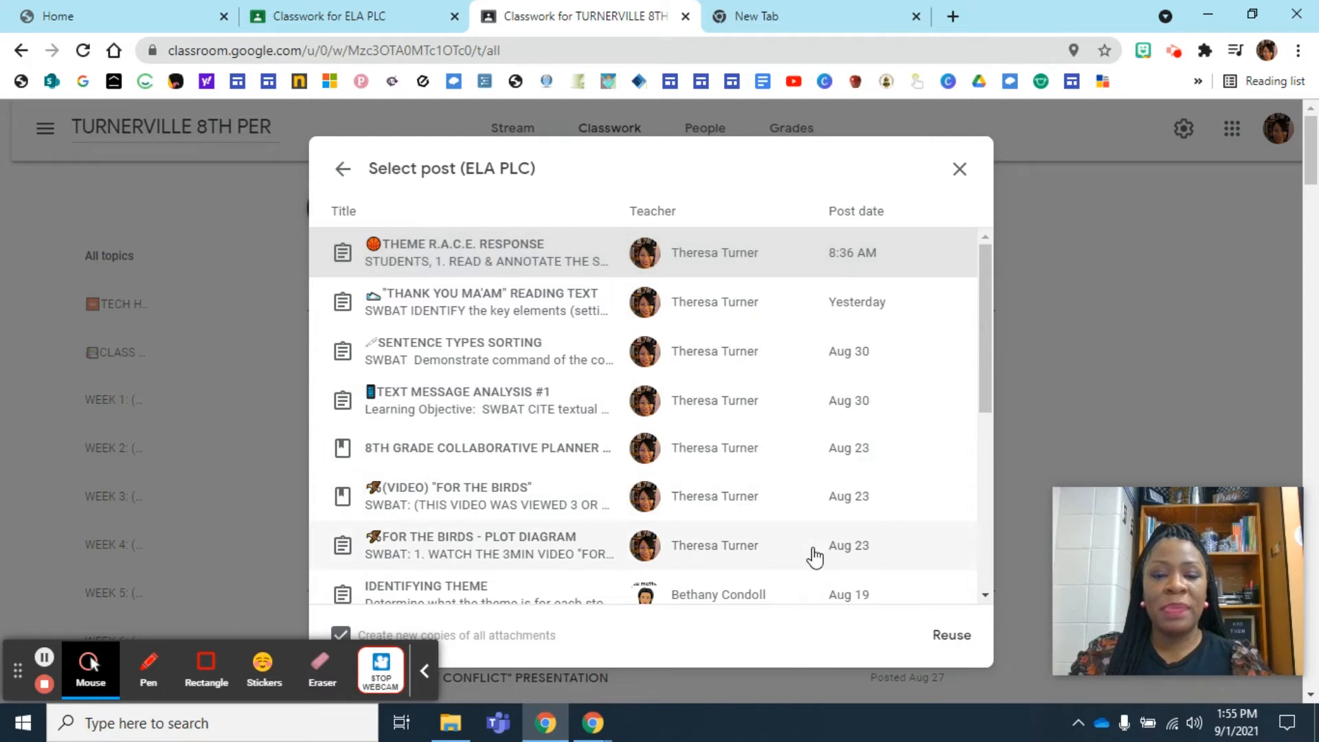
pyautogui.scroll(-2, 815, 557)
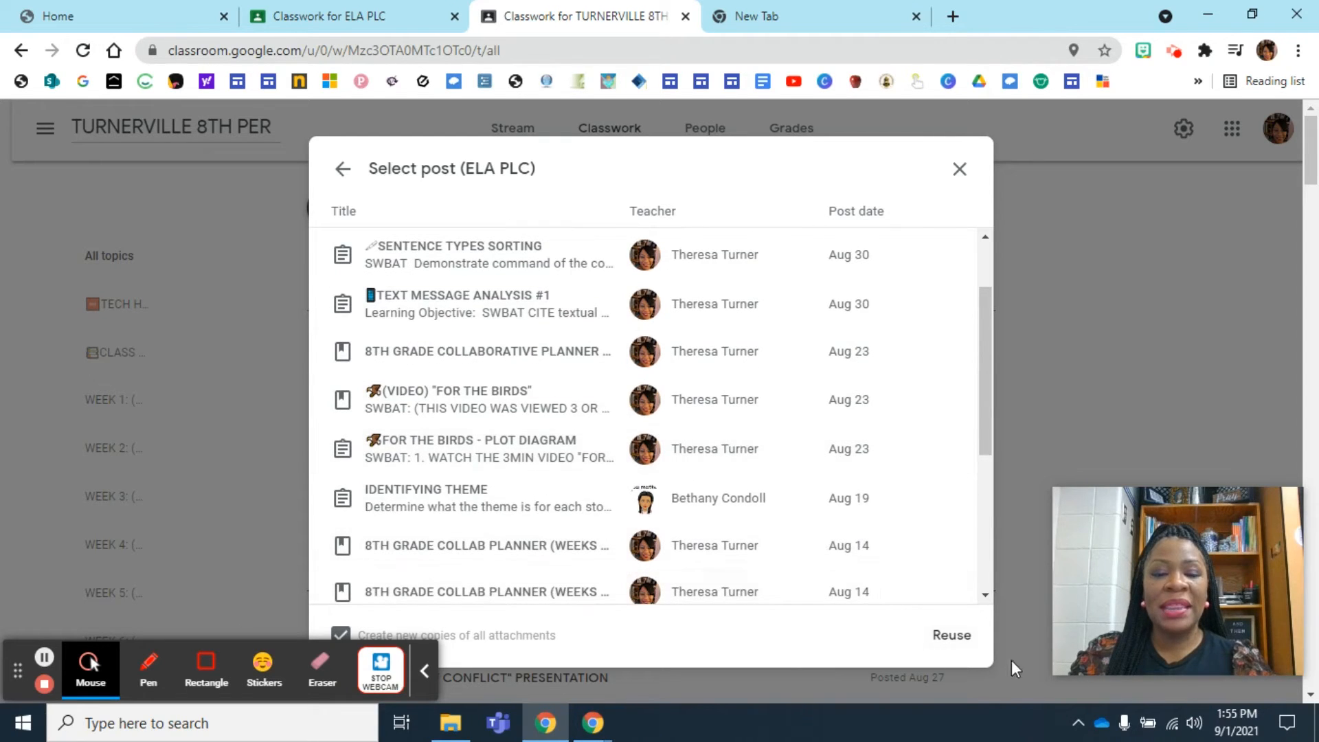
pyautogui.click(429, 672)
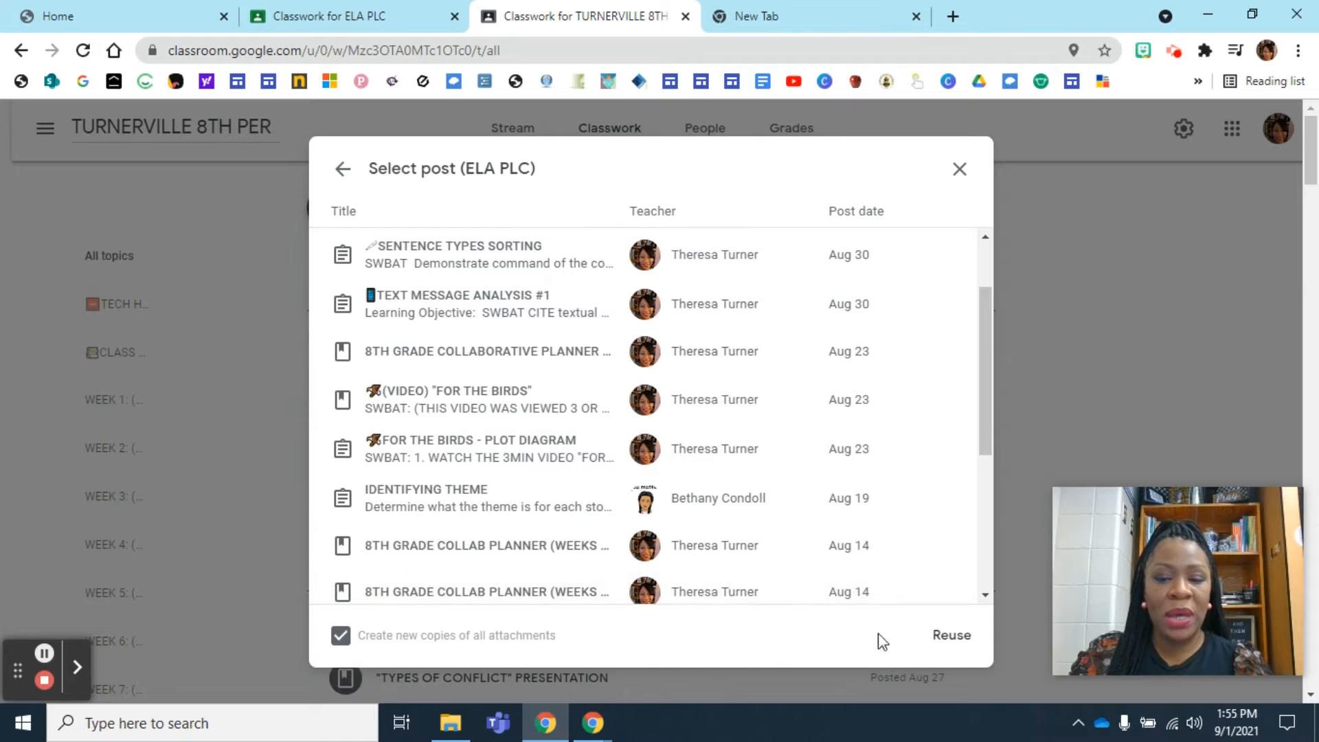
pyautogui.click(965, 639)
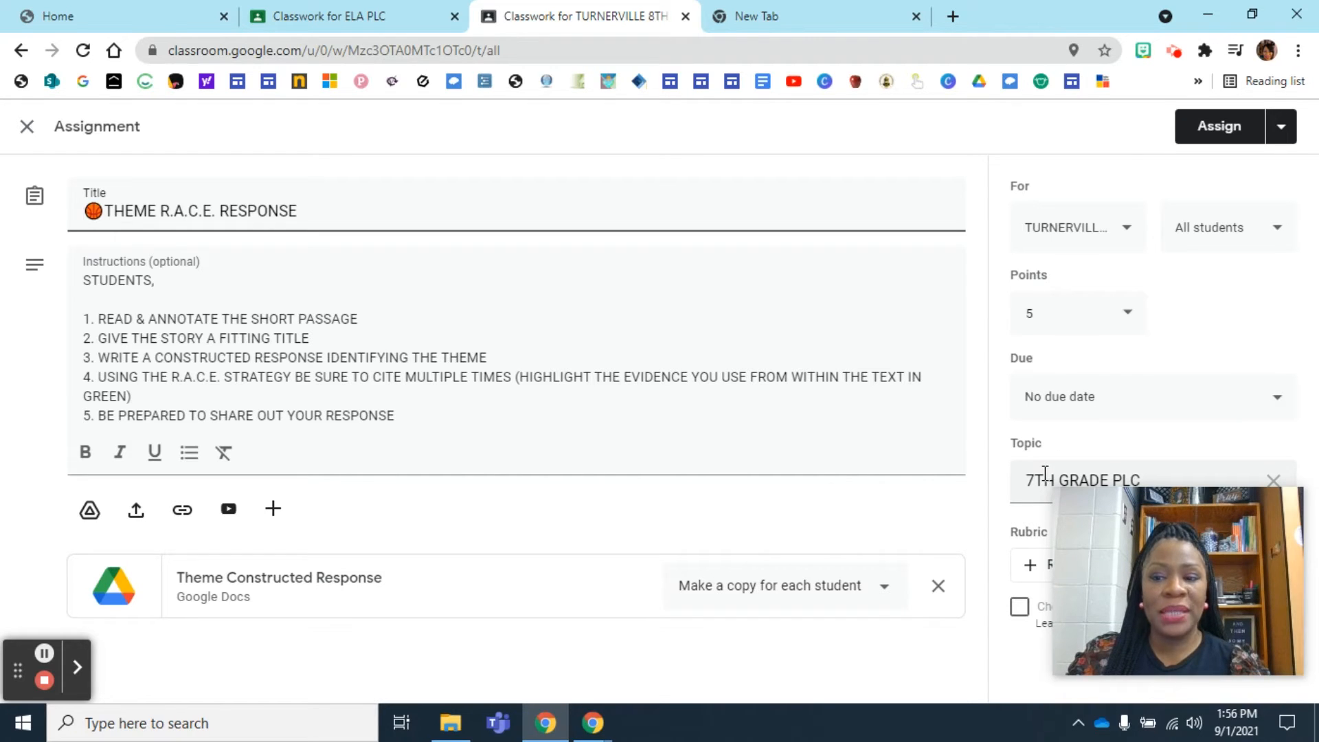
# Set the assignment's topic to "WEEK 5: (AUG 30TH - SEPT 3RD)" and its due date to Sep 3, 2021.
pyautogui.moveTo(1173, 551); pyautogui.dragTo(378, 573)
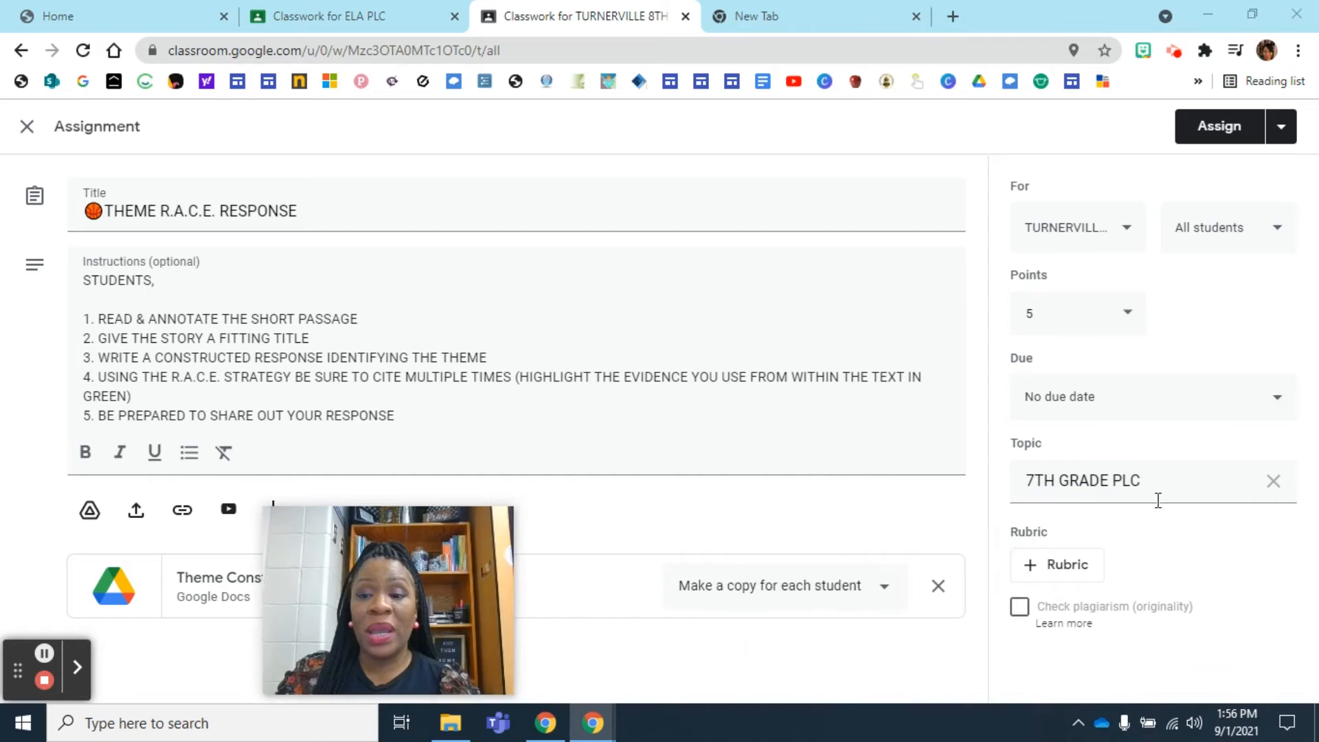
pyautogui.click(1197, 479)
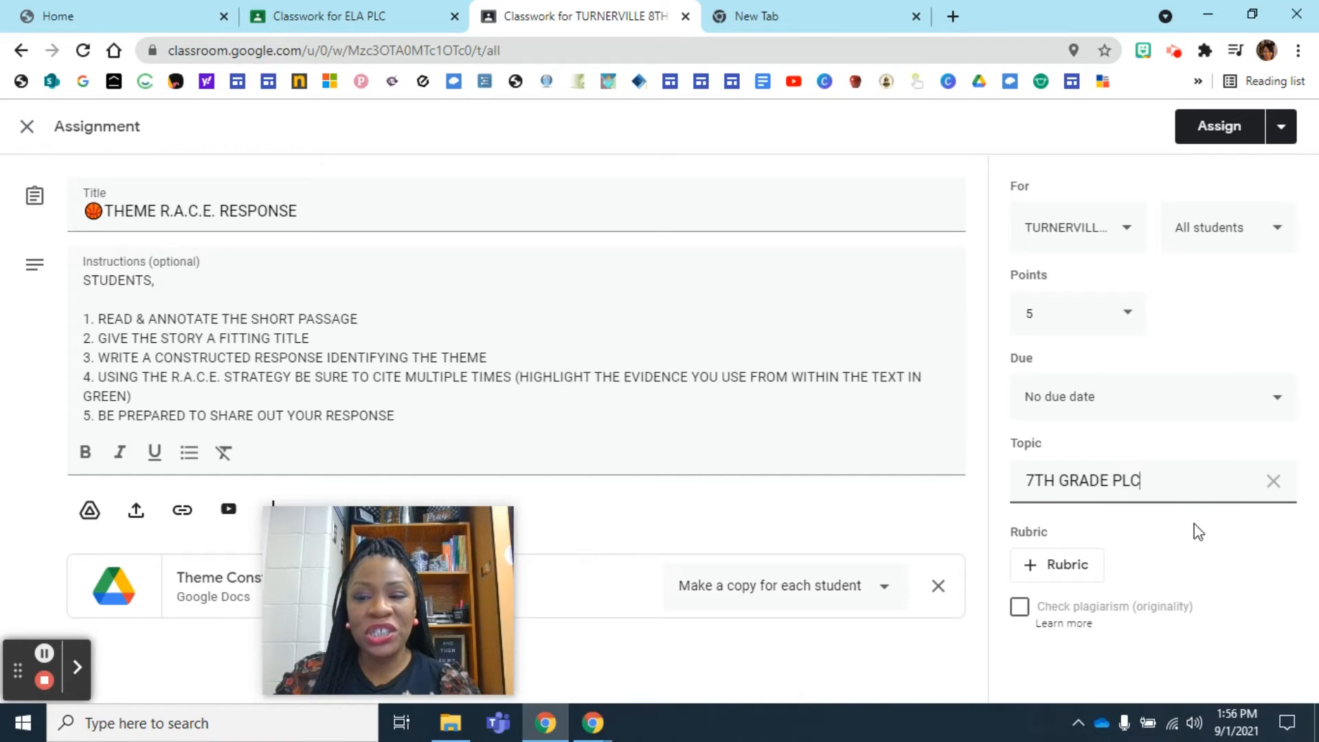
pyautogui.click(1274, 492)
pyautogui.click(1127, 501)
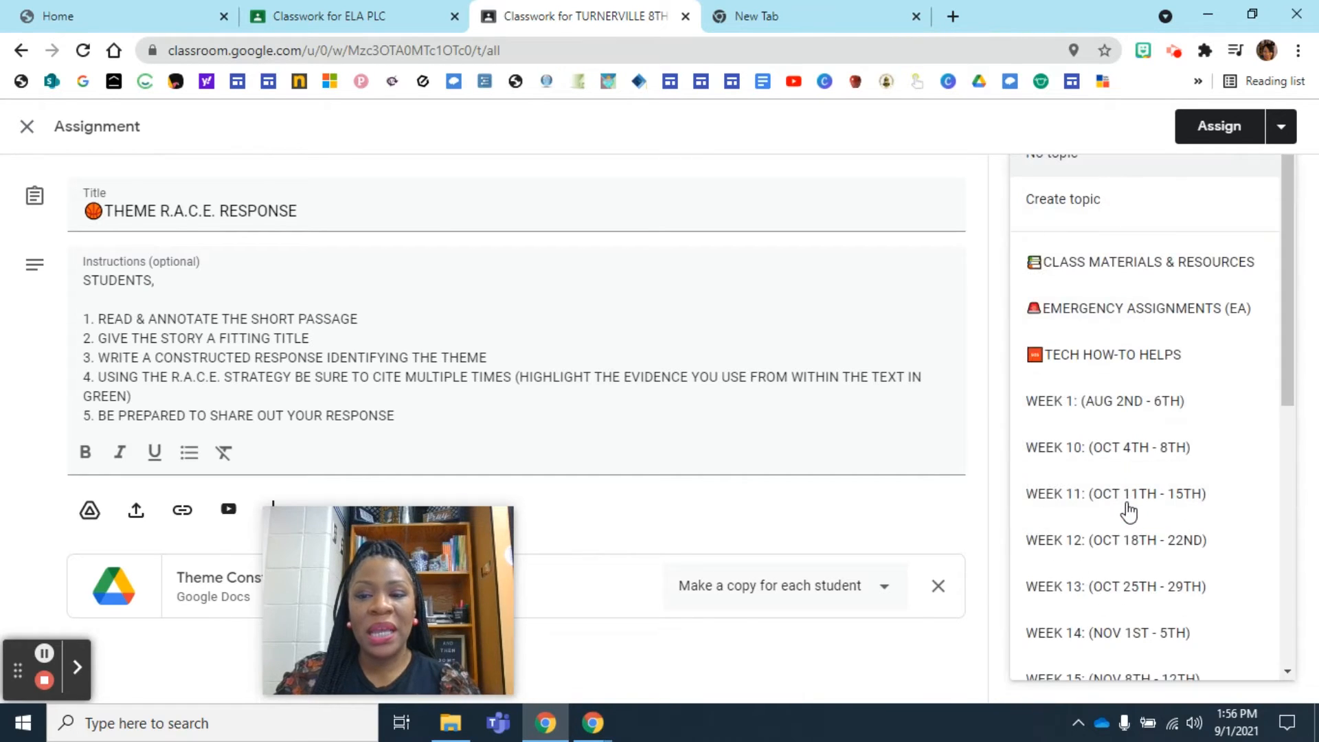
pyautogui.scroll(-5, 1143, 520)
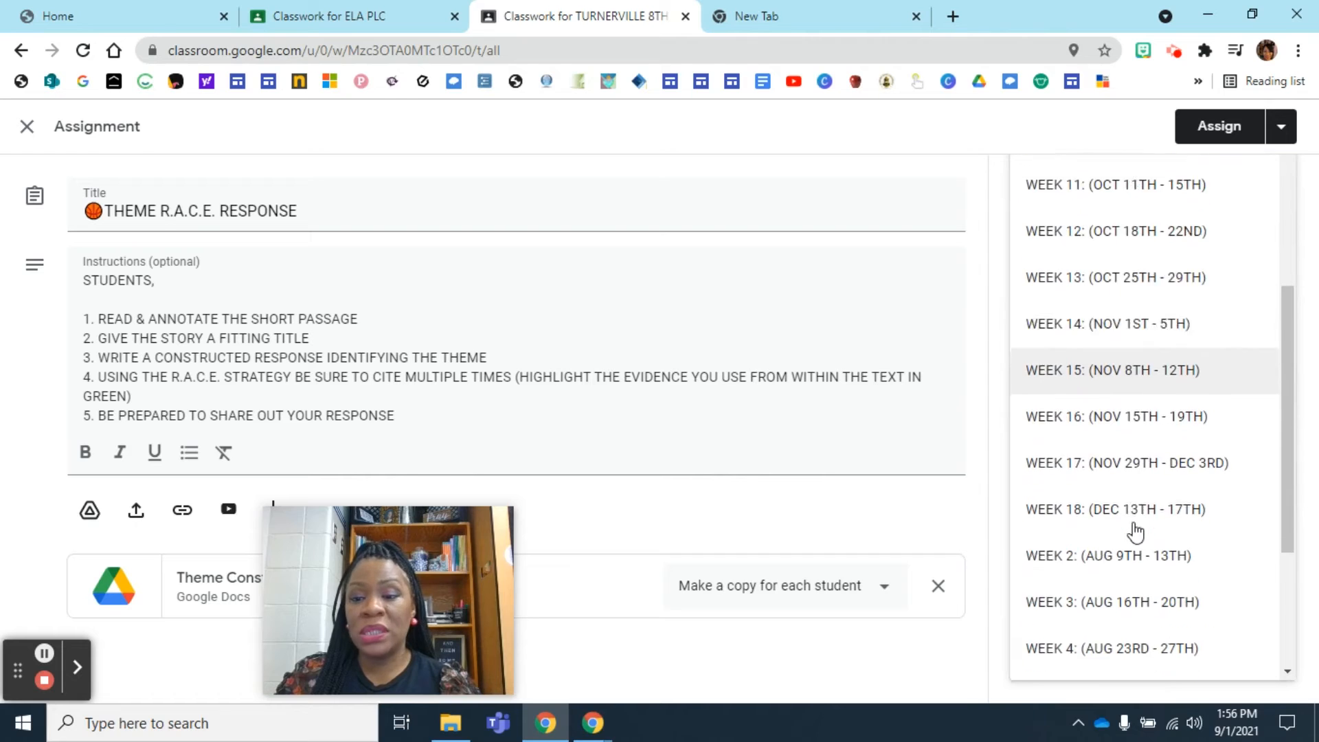
pyautogui.click(1131, 618)
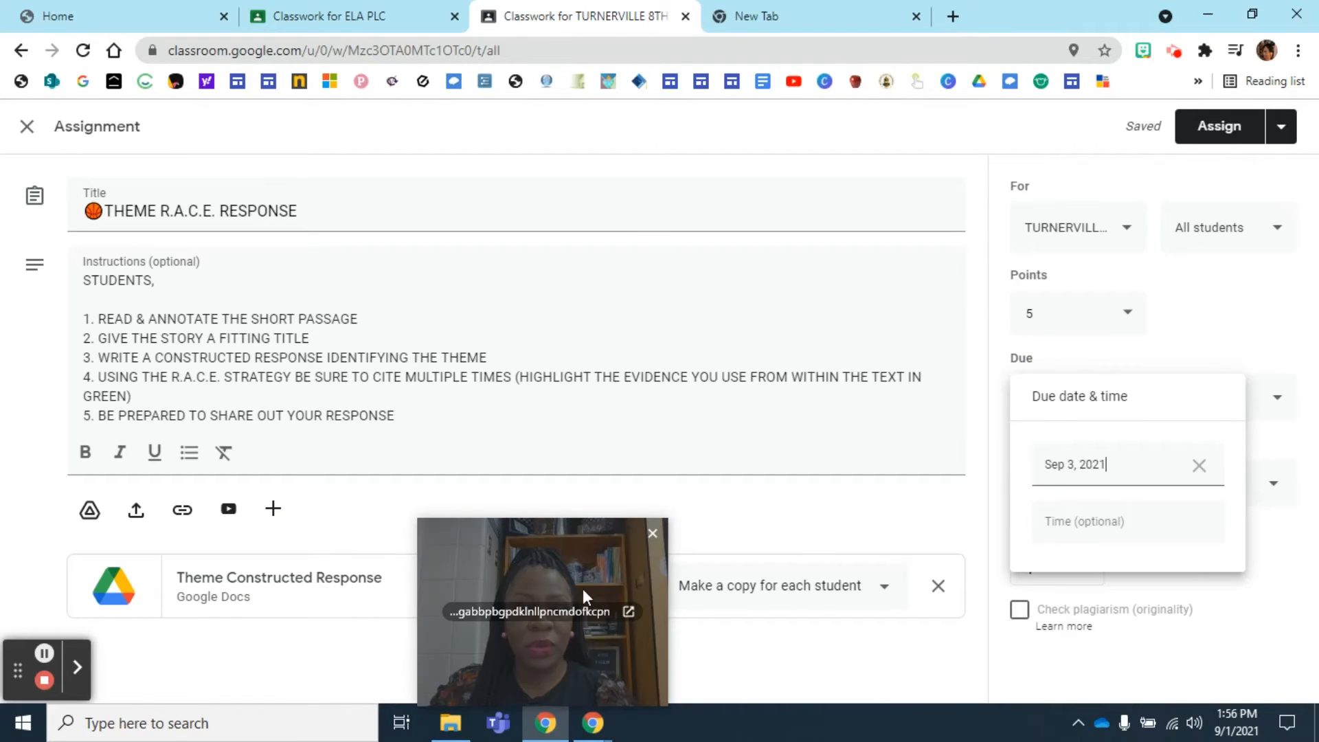
# Save the assignment as a draft and check its entry under the WEEK 5 topic.
pyautogui.moveTo(555, 597); pyautogui.dragTo(1152, 573)
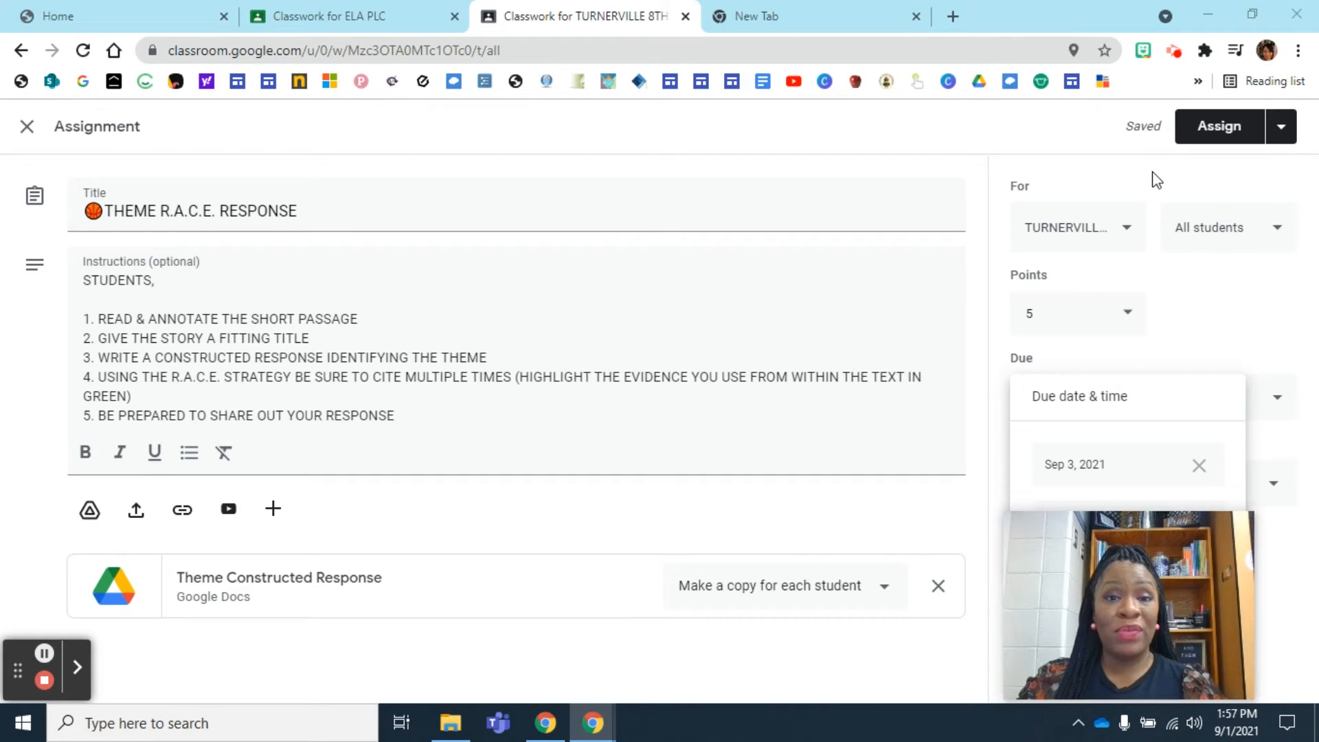
pyautogui.click(1293, 145)
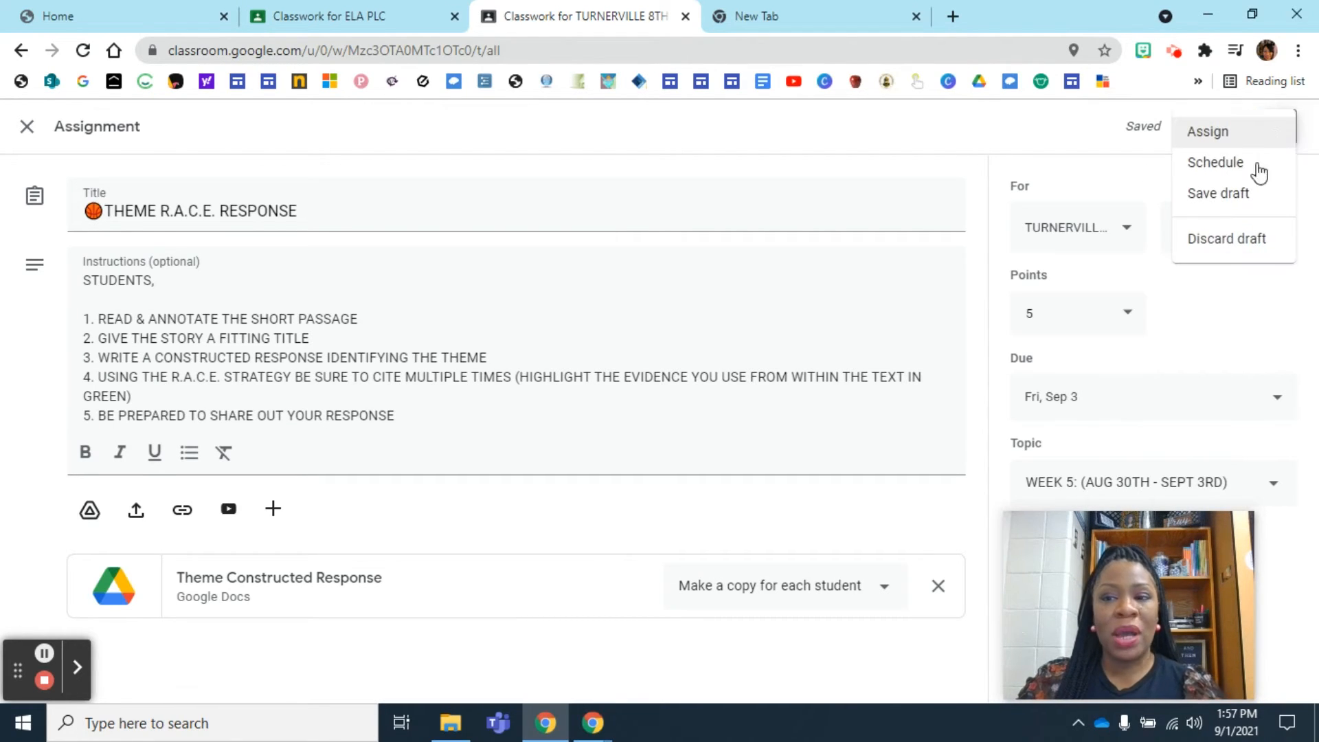
pyautogui.click(1219, 197)
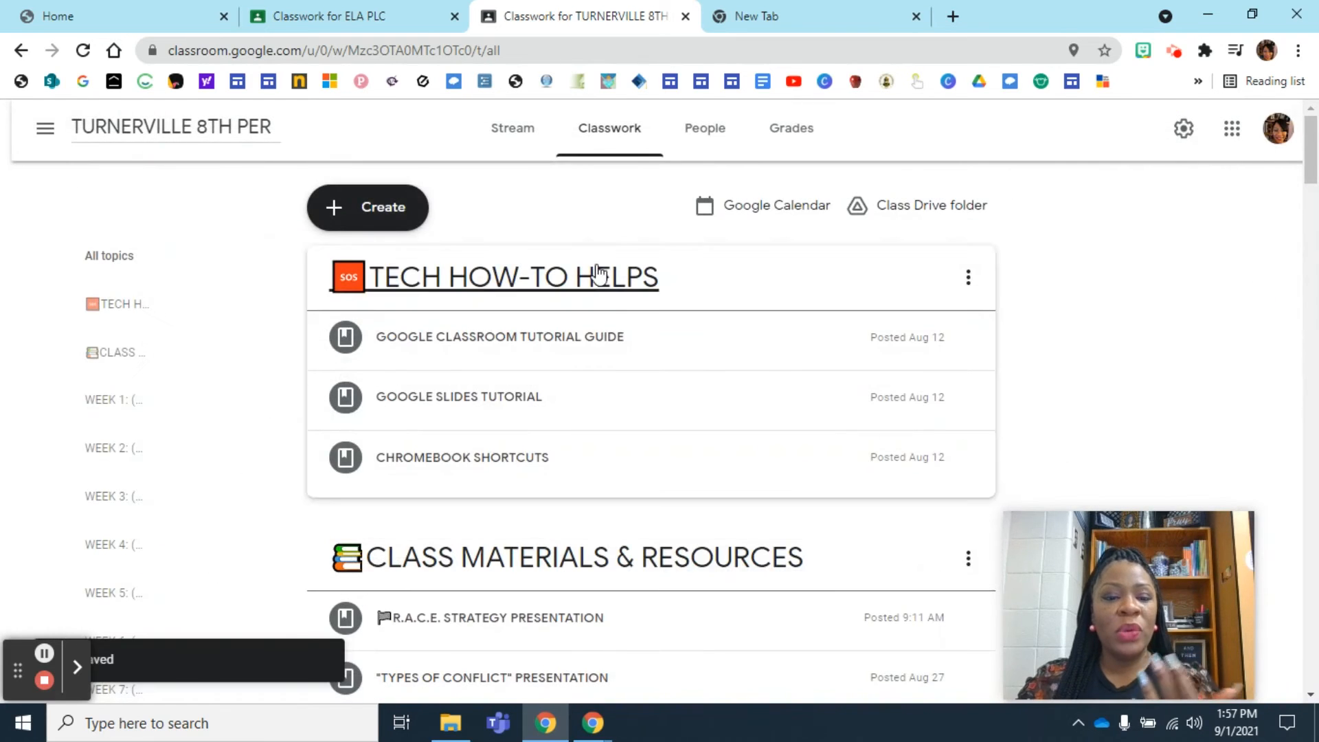
pyautogui.scroll(-15, 780, 312)
pyautogui.scroll(-10, 728, 355)
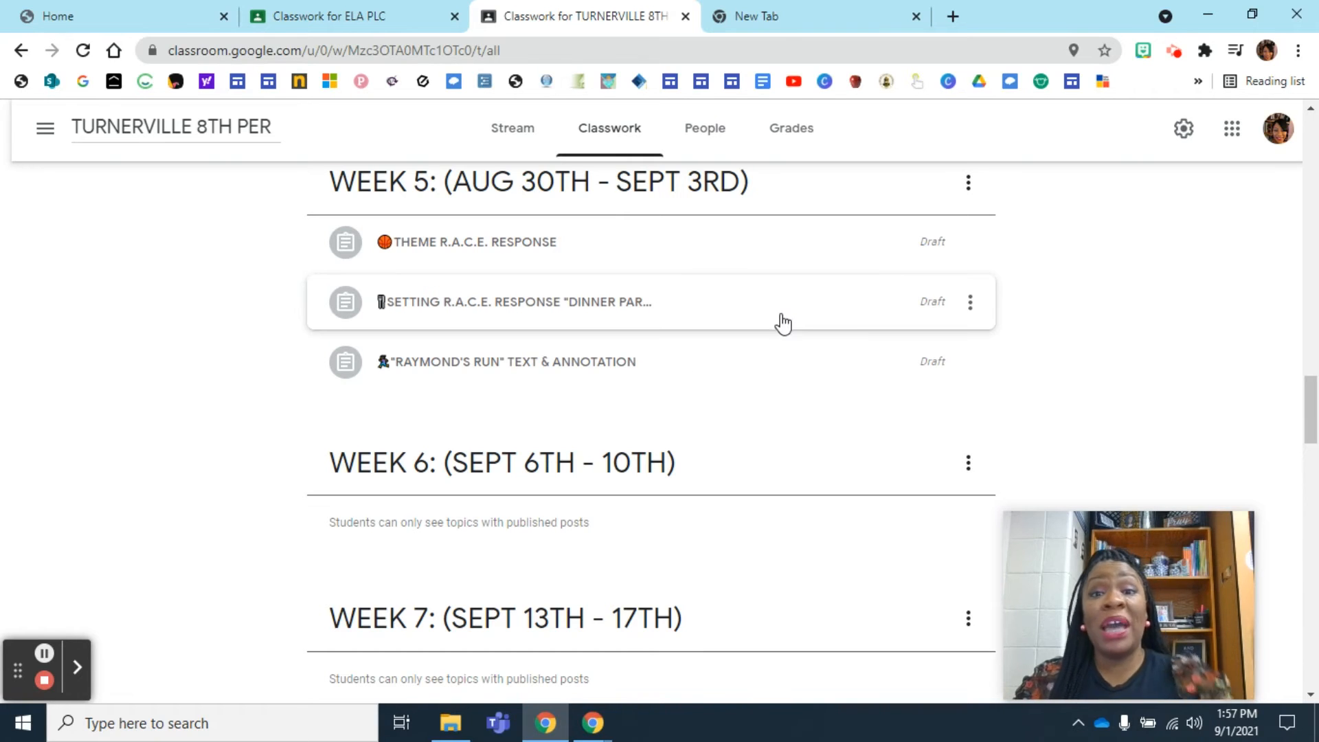
# In the ELA PLC class, reuse the "R.A.C.E. STRATEGY PRESENTATION" post from TURNERVILLE 2ND/3RD PER ELT/READING with new copies of all attachments.
pyautogui.click(391, 16)
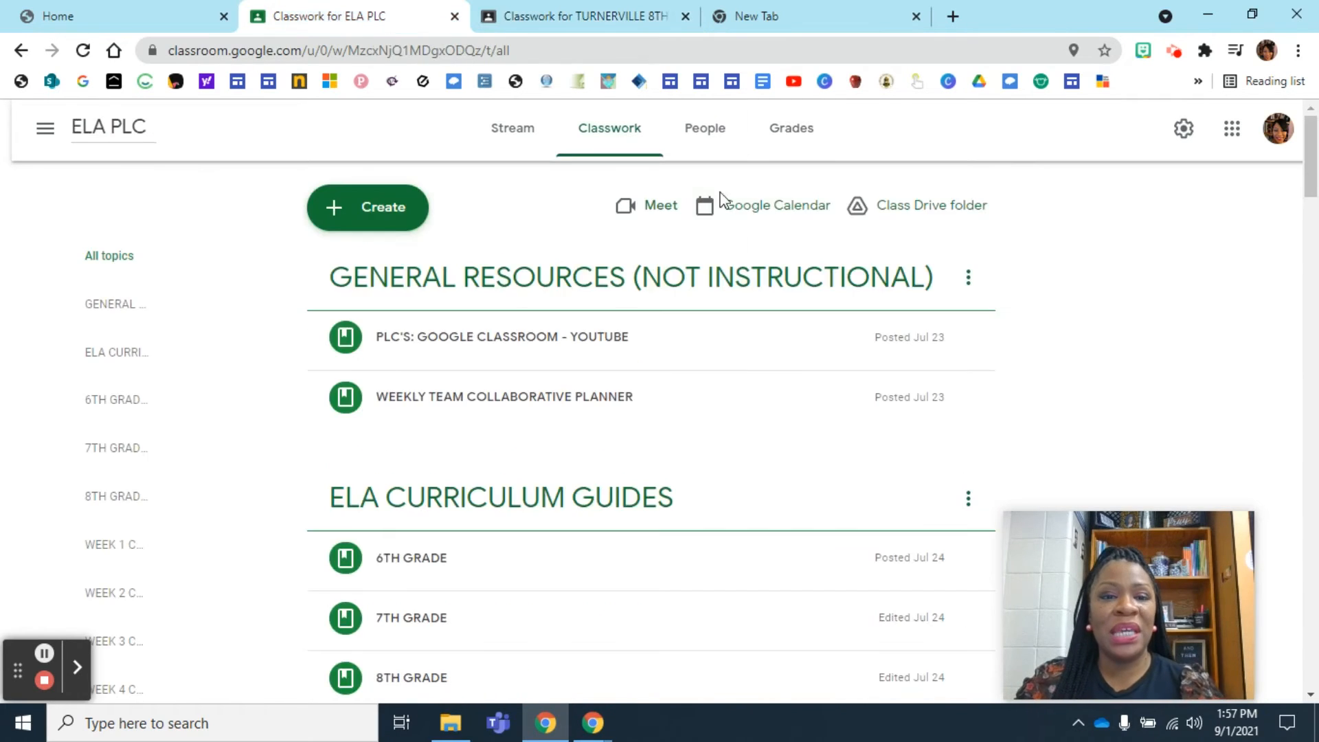
pyautogui.click(374, 206)
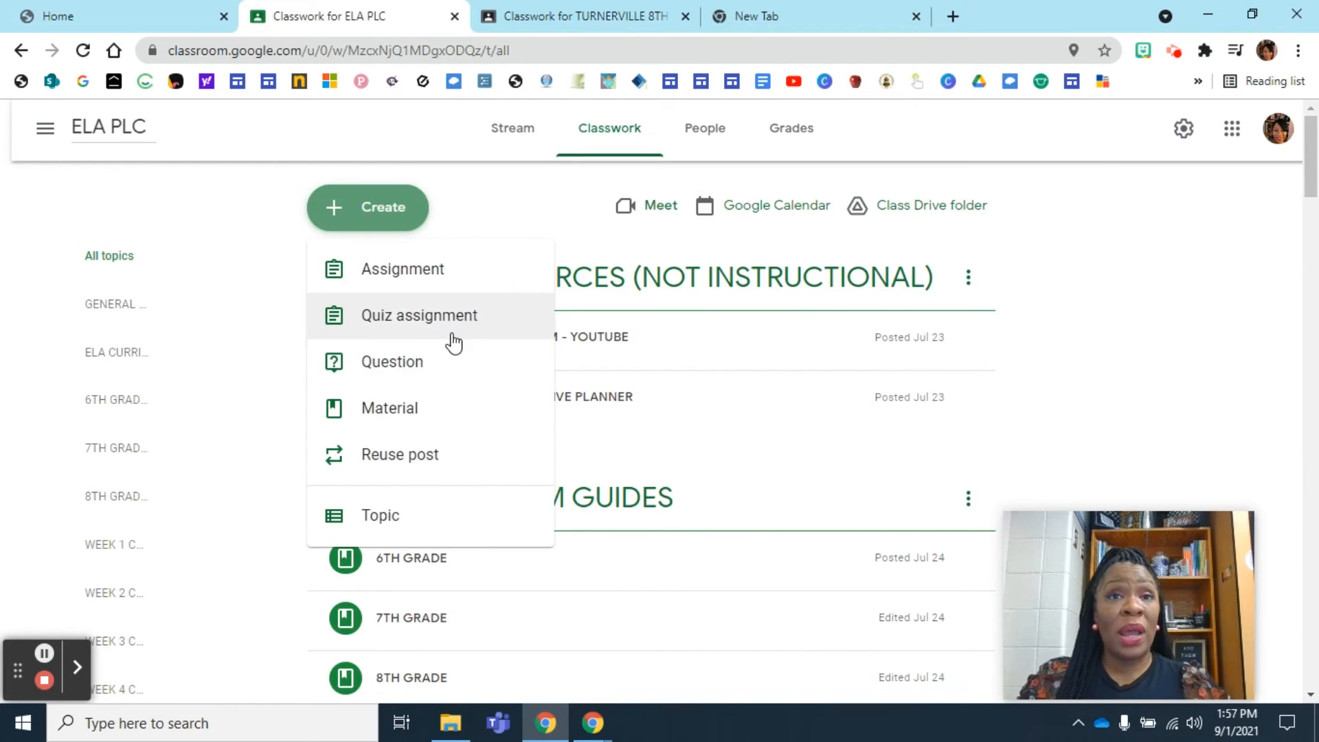
pyautogui.click(403, 470)
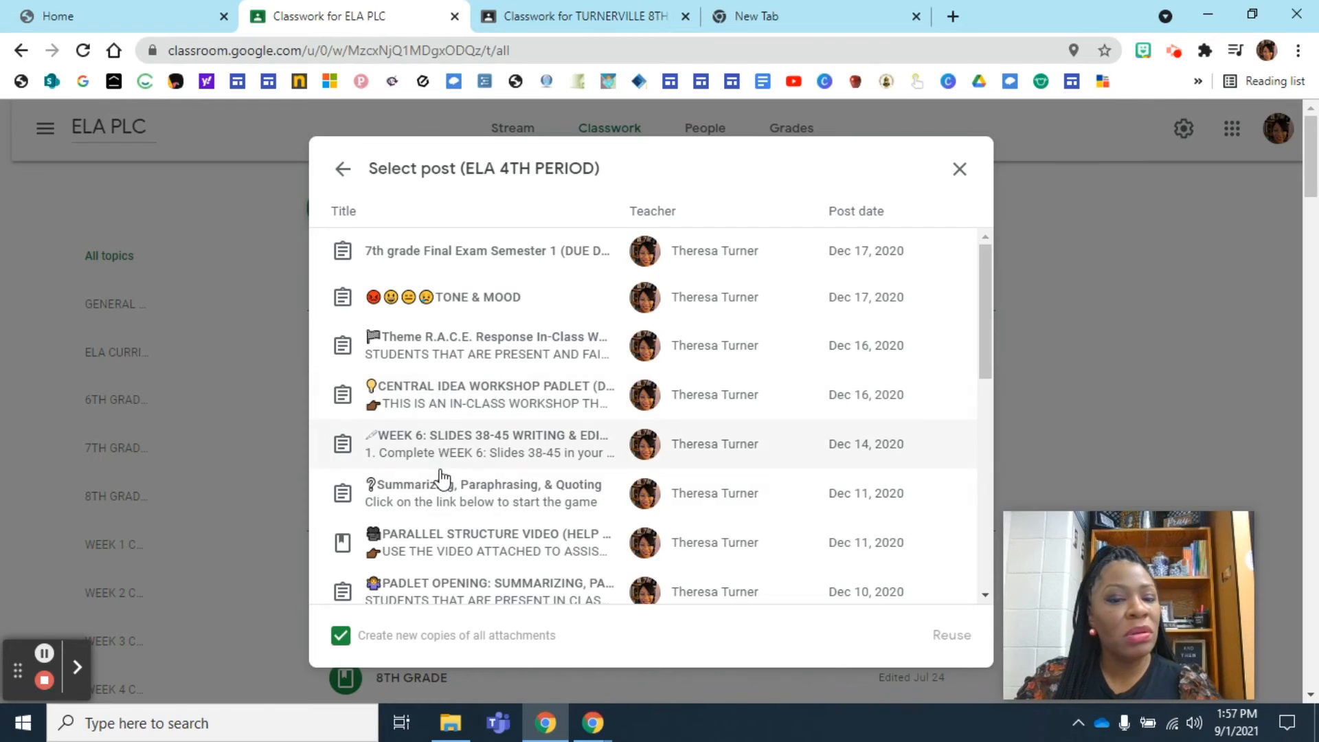
pyautogui.scroll(-3, 451, 476)
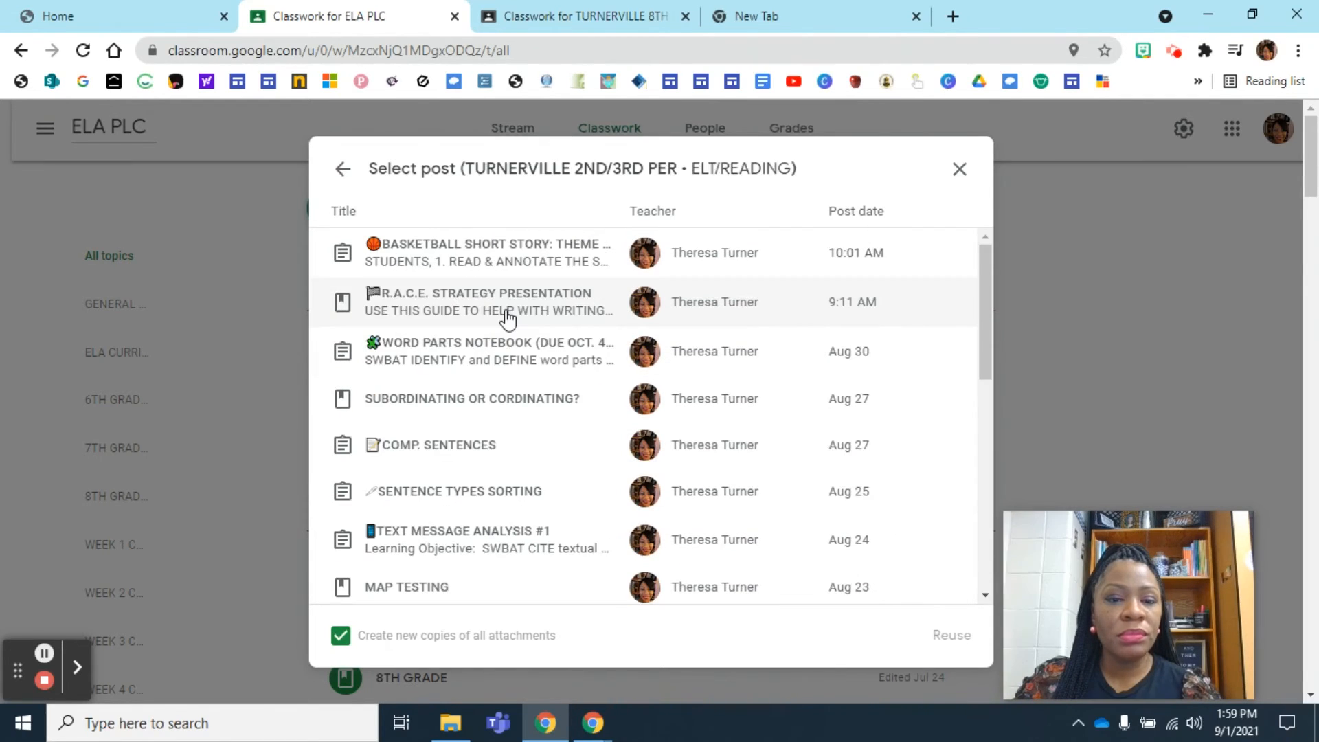
pyautogui.click(507, 317)
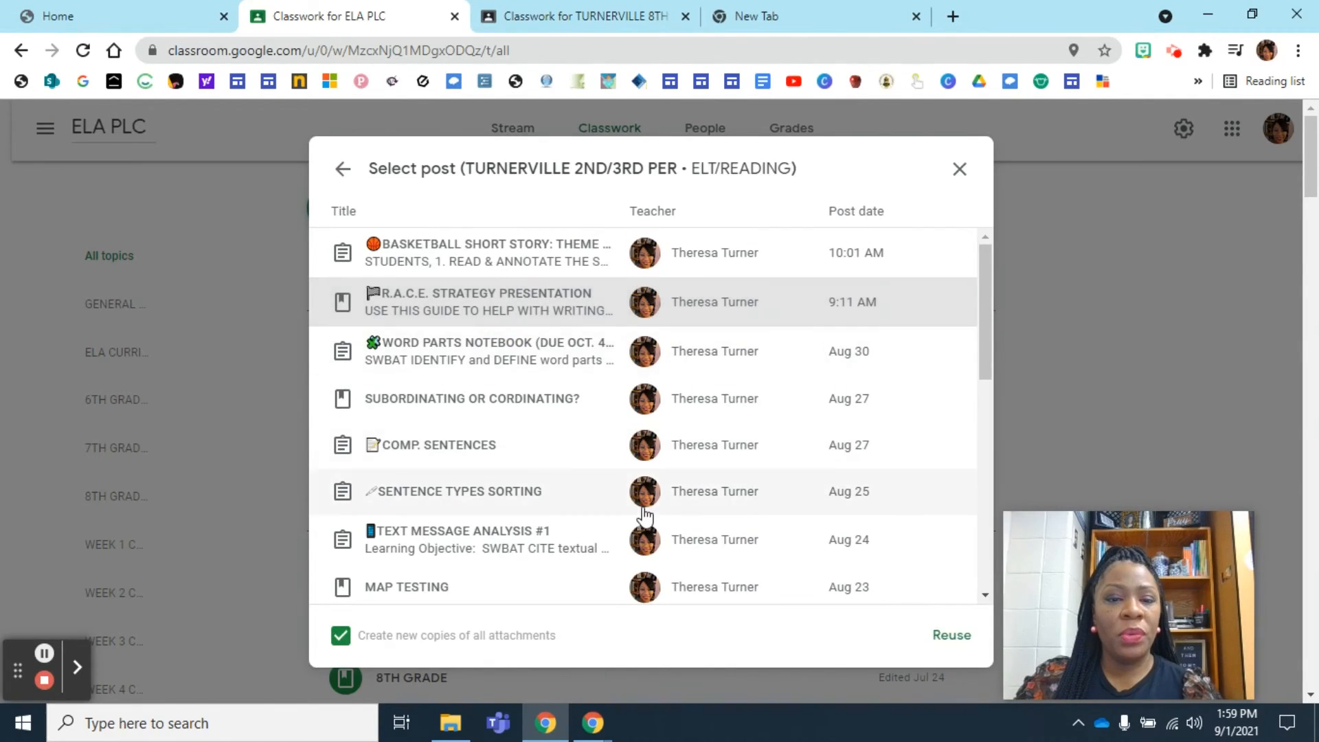
pyautogui.click(941, 635)
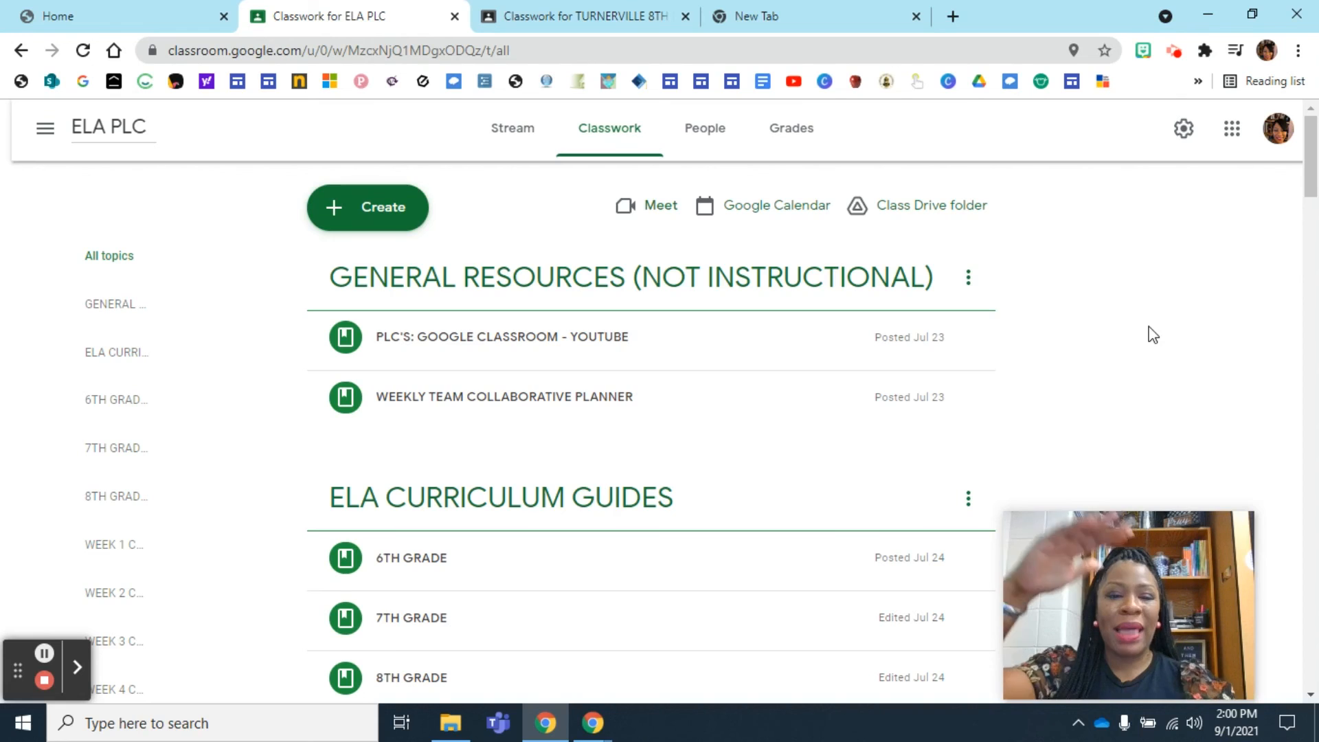
pyautogui.scroll(-10, 627, 494)
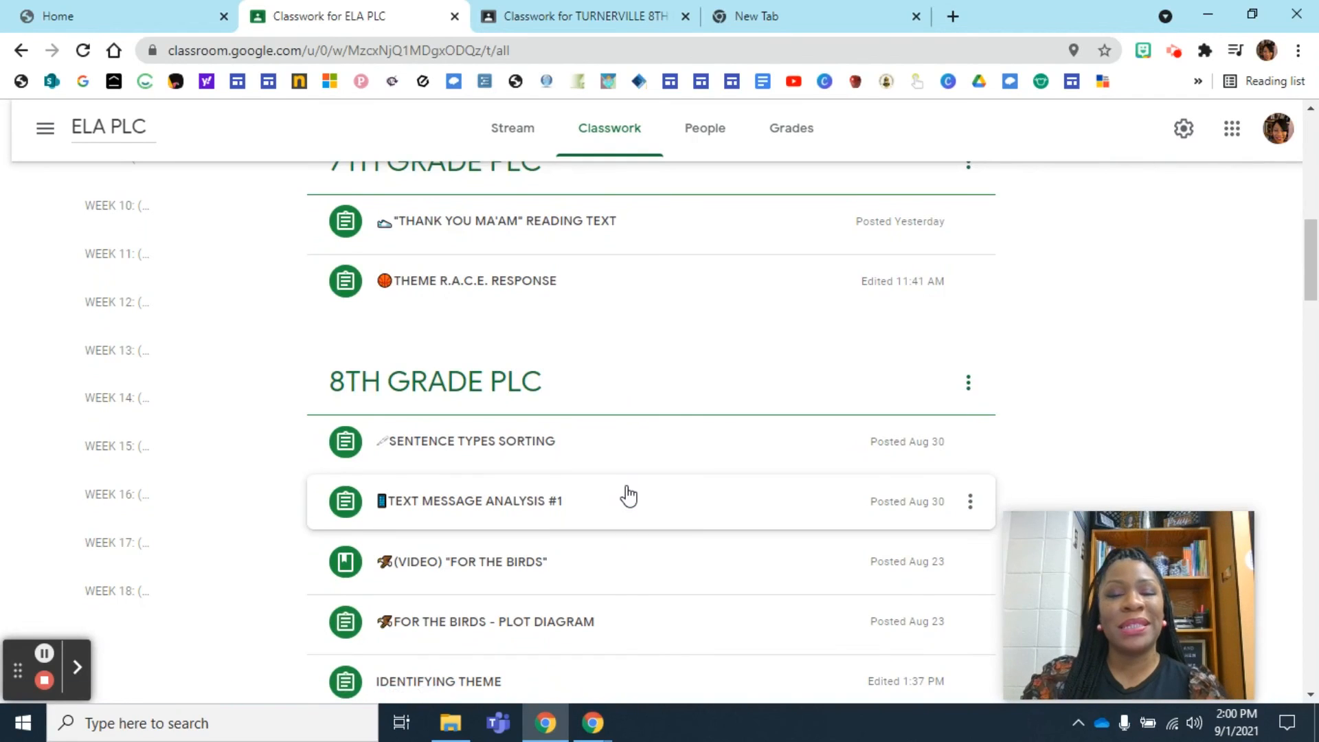